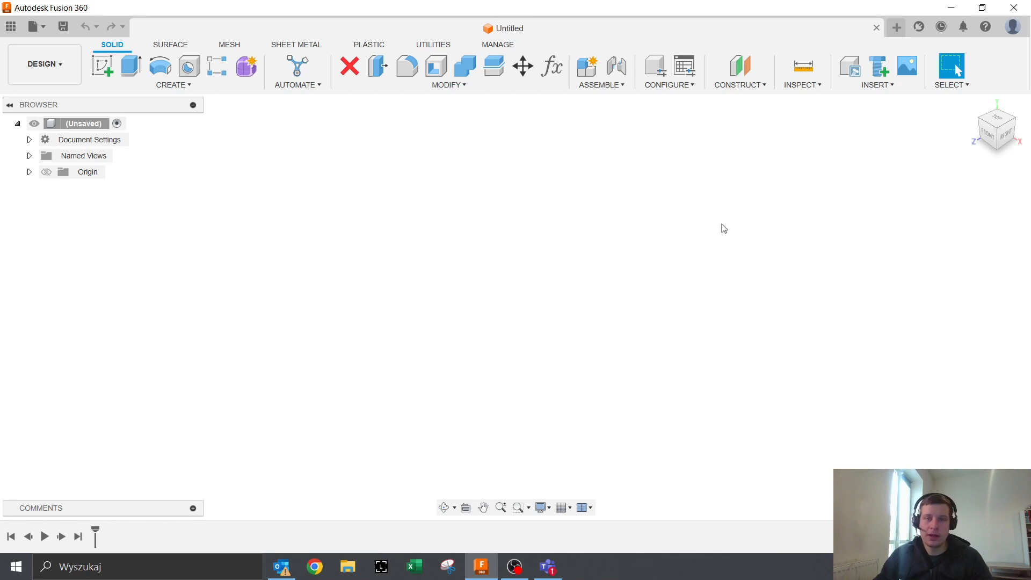
- Switch the program to working offline and return it to working online
click(947, 31)
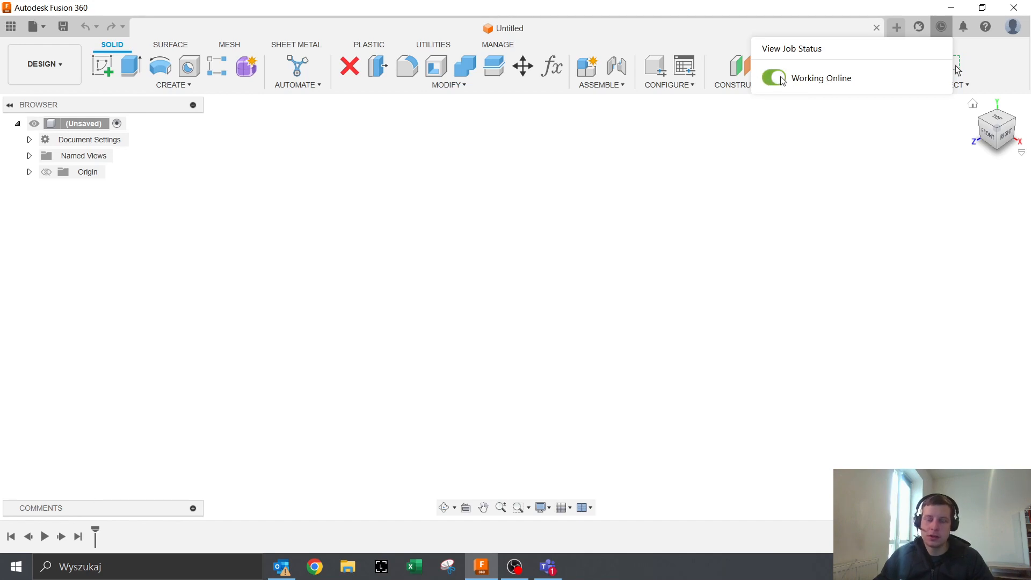
click(782, 81)
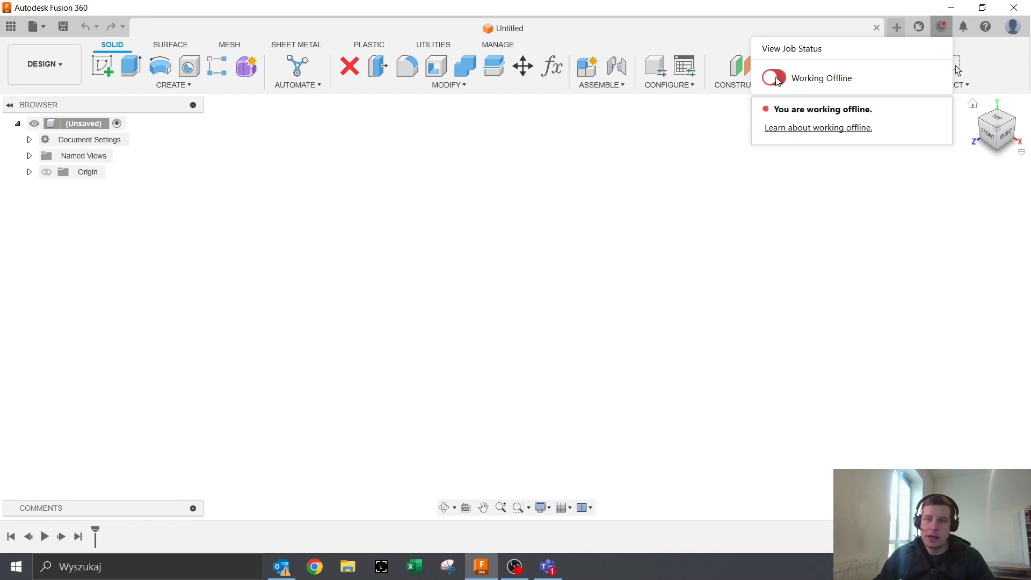
click(775, 78)
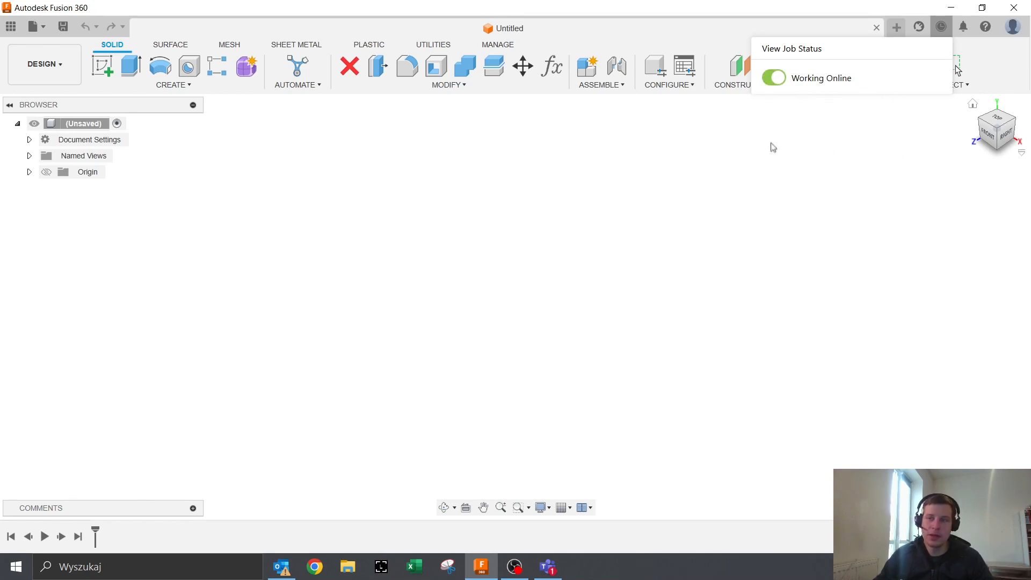
click(776, 175)
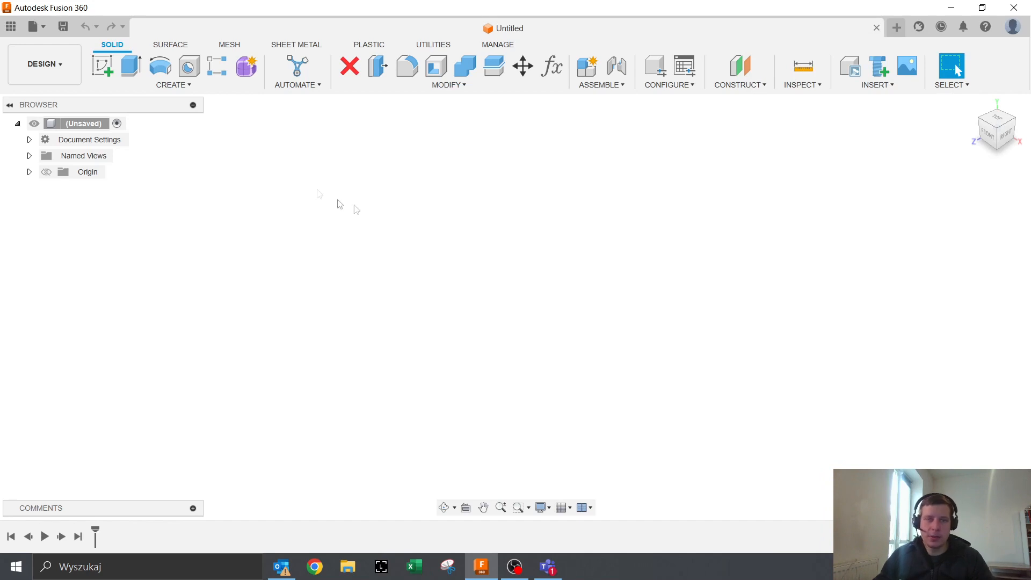
- Sketch a 100 mm diameter circle centred on the origin of the horizontal plane and finish the sketch
click(109, 79)
click(531, 352)
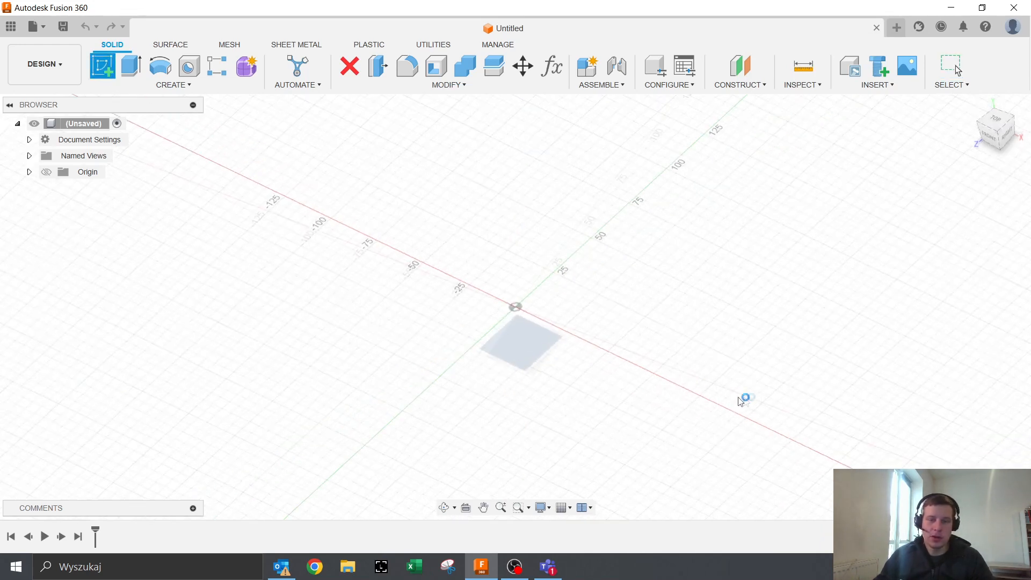
click(160, 66)
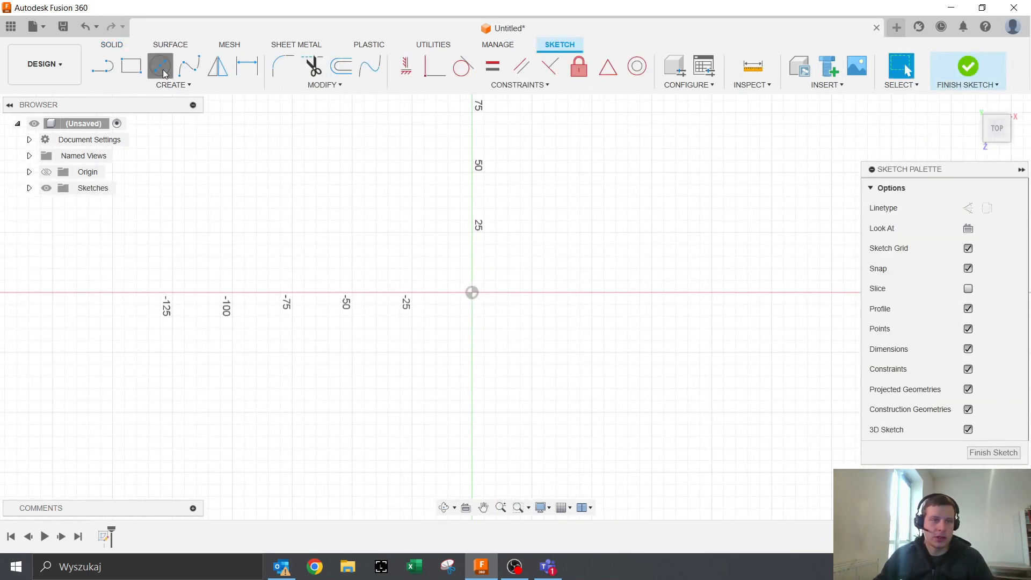
click(472, 292)
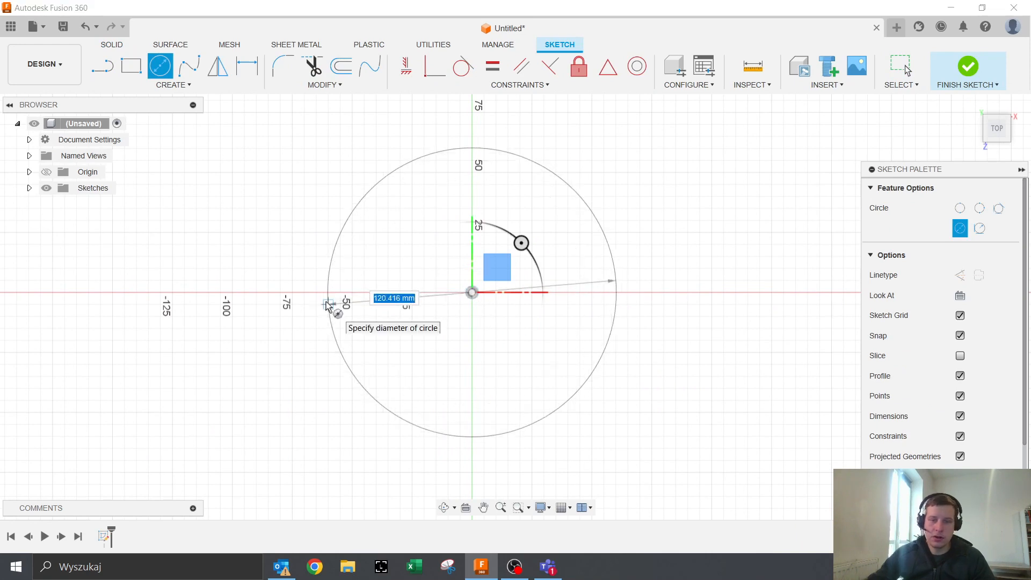
text(100)
key(Return)
key(Escape)
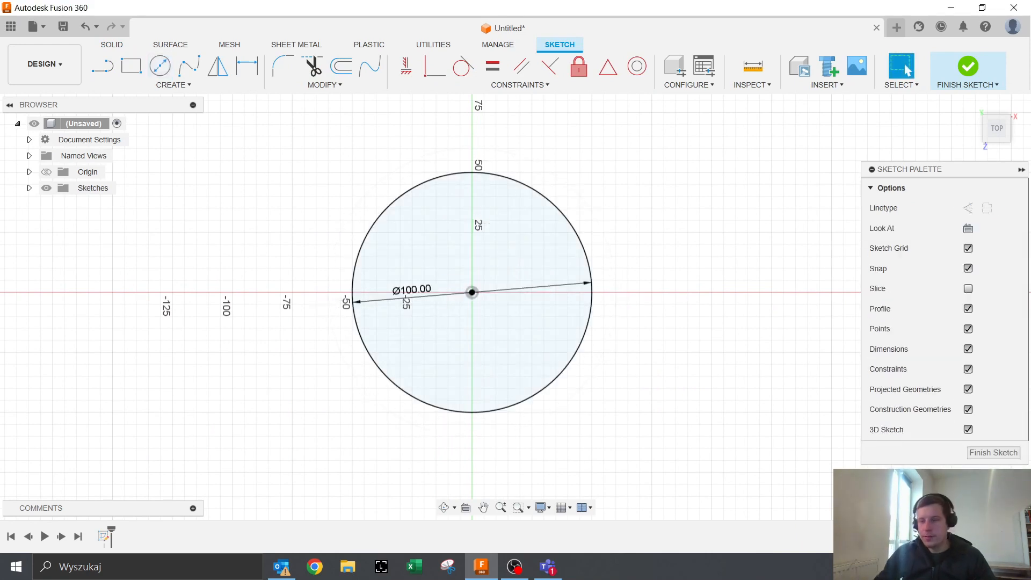
click(992, 452)
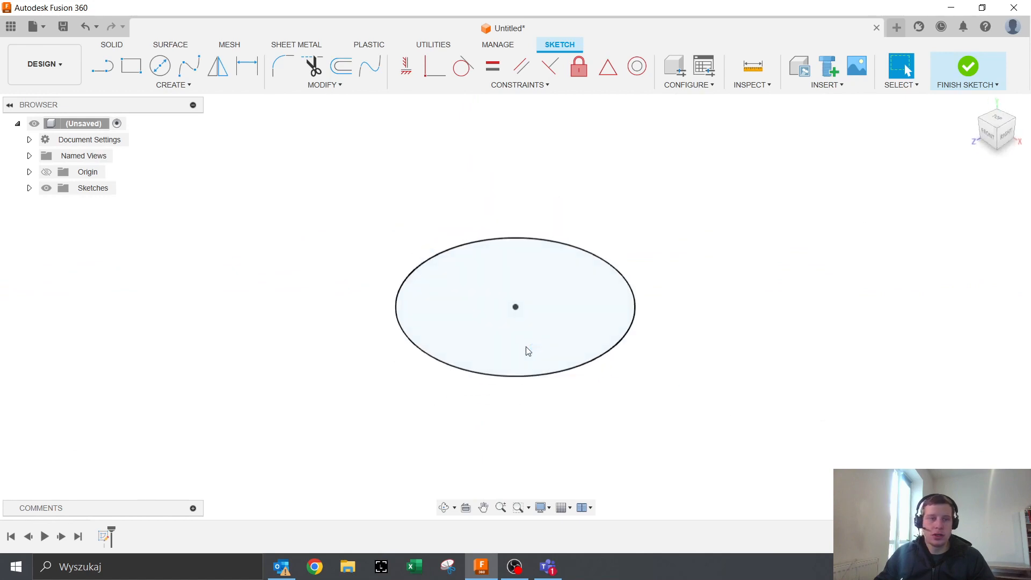
- Extrude the circle profile 100 mm upward into a solid cylinder
click(132, 67)
drag(515, 305, 515, 214)
text(100)
key(Return)
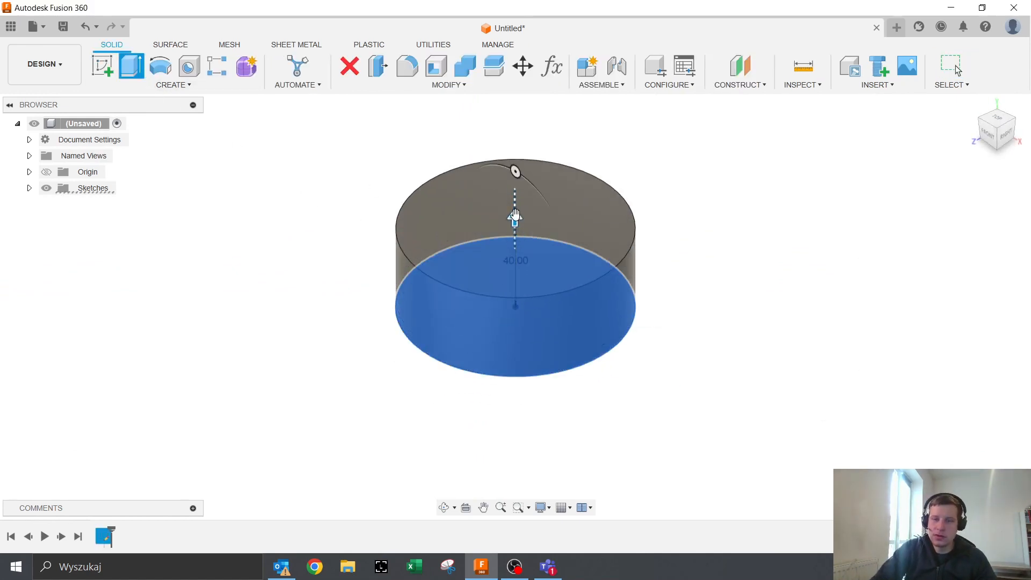
scroll(515, 215, down, 3)
middle_drag(527, 236, 522, 268)
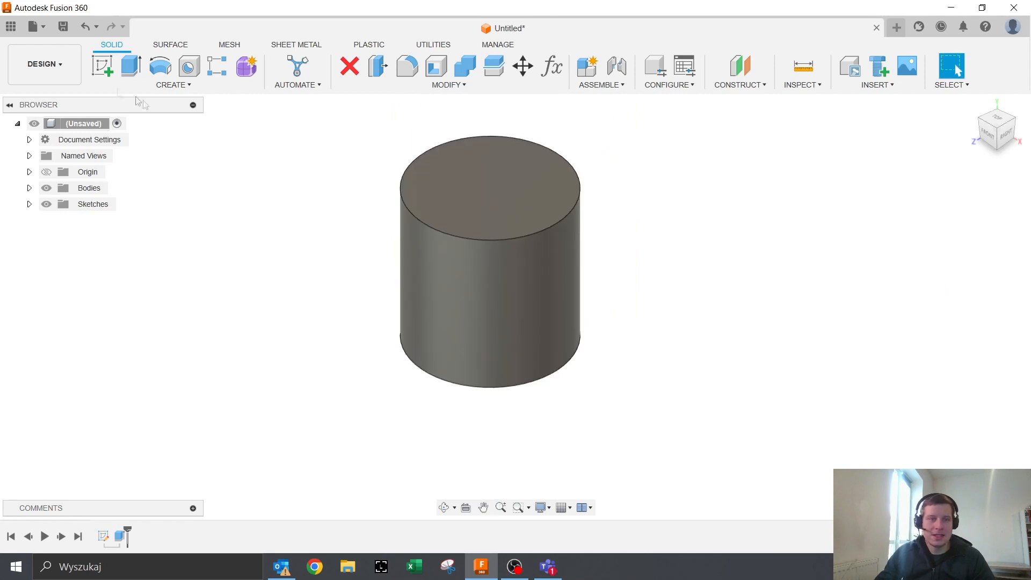
- Save the cylinder design under the name "offline" and close it
click(63, 27)
text(offline)
key(Return)
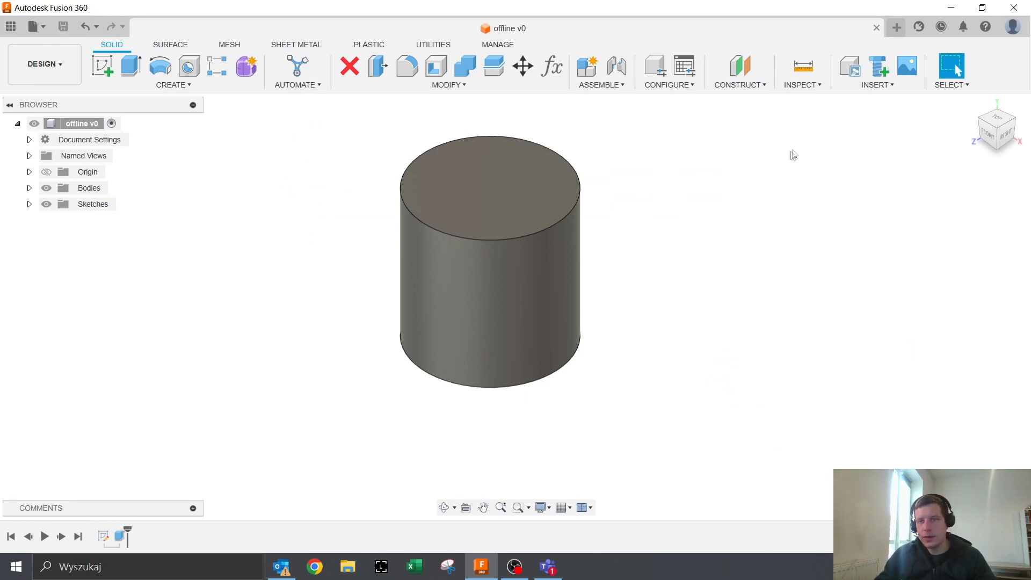
click(876, 29)
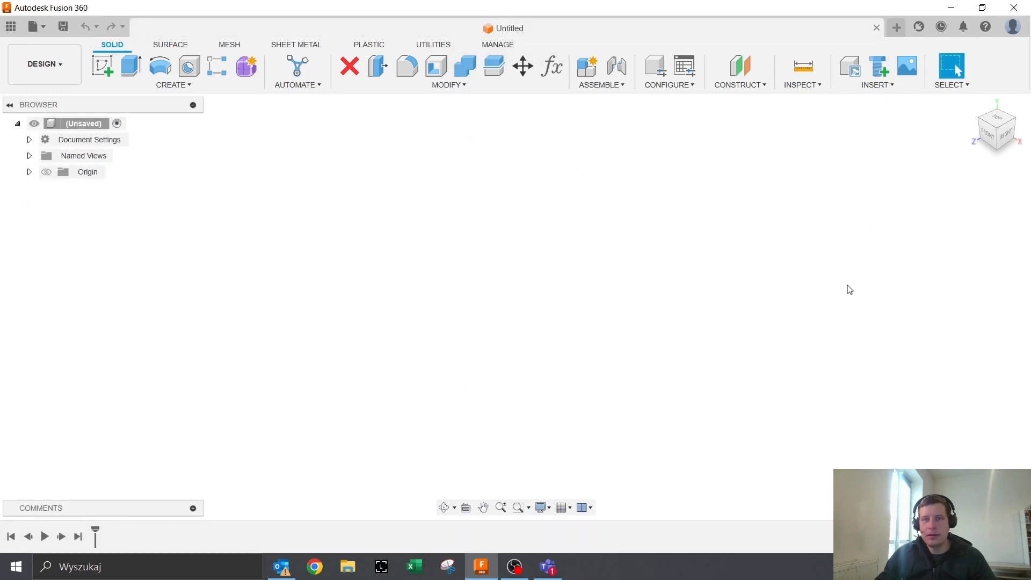
- Set the connection status to Working Offline
click(939, 31)
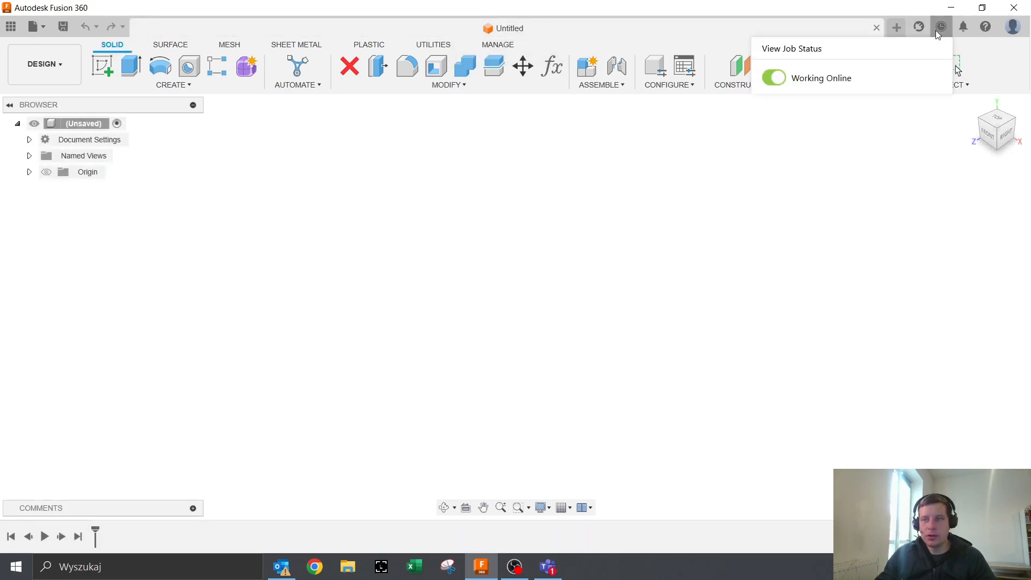
click(781, 79)
click(684, 223)
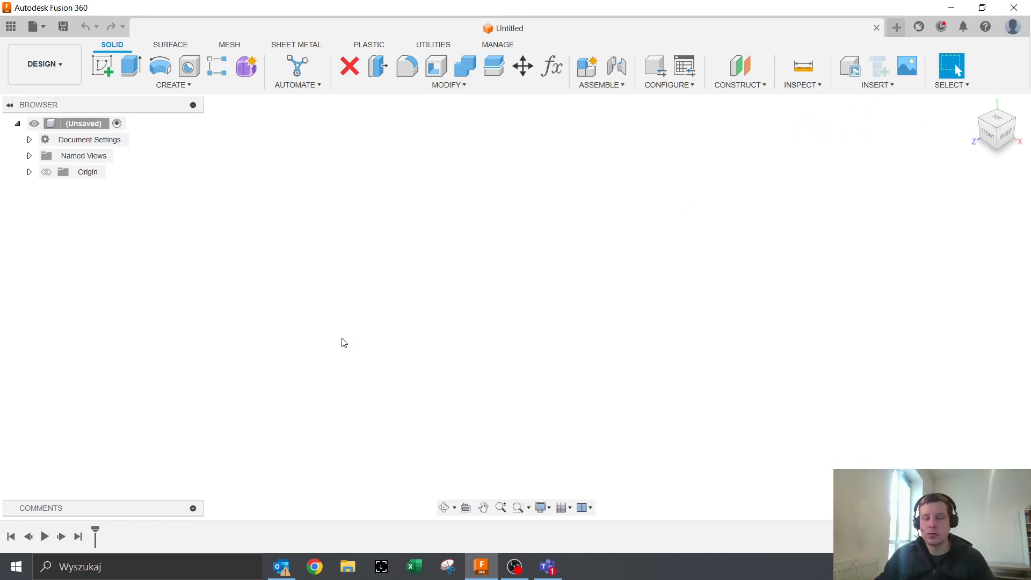
- Examine the files of the !!!Srody_z_Fusion project to see which ones are available without a connection
click(21, 28)
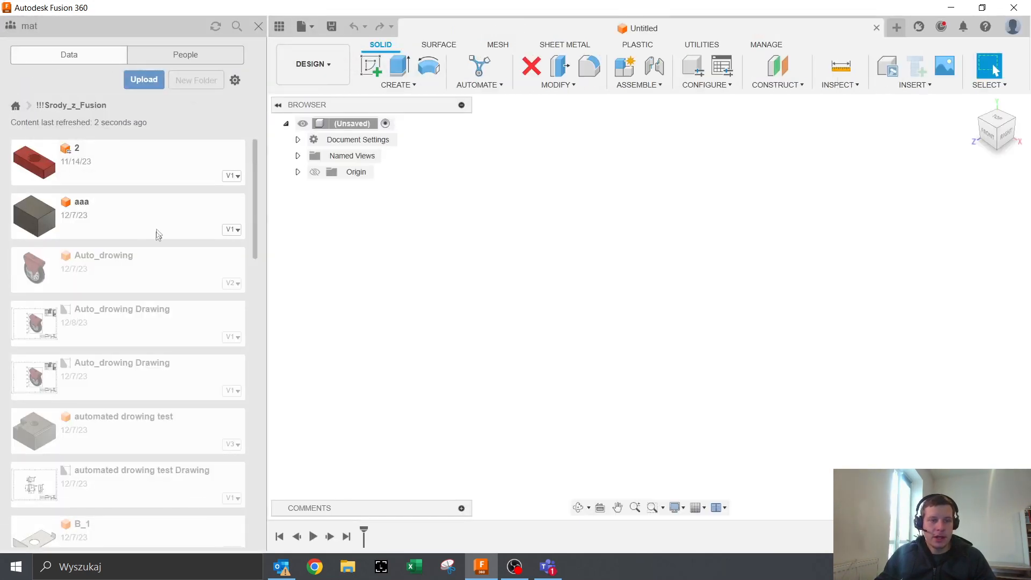
scroll(125, 247, down, 4)
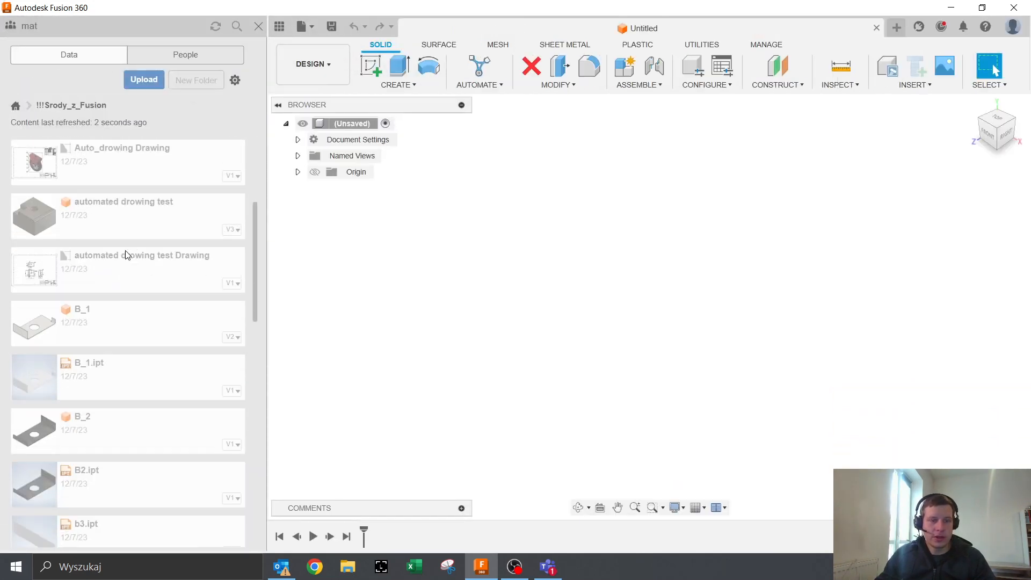
scroll(124, 250, down, 6)
scroll(131, 214, up, 4)
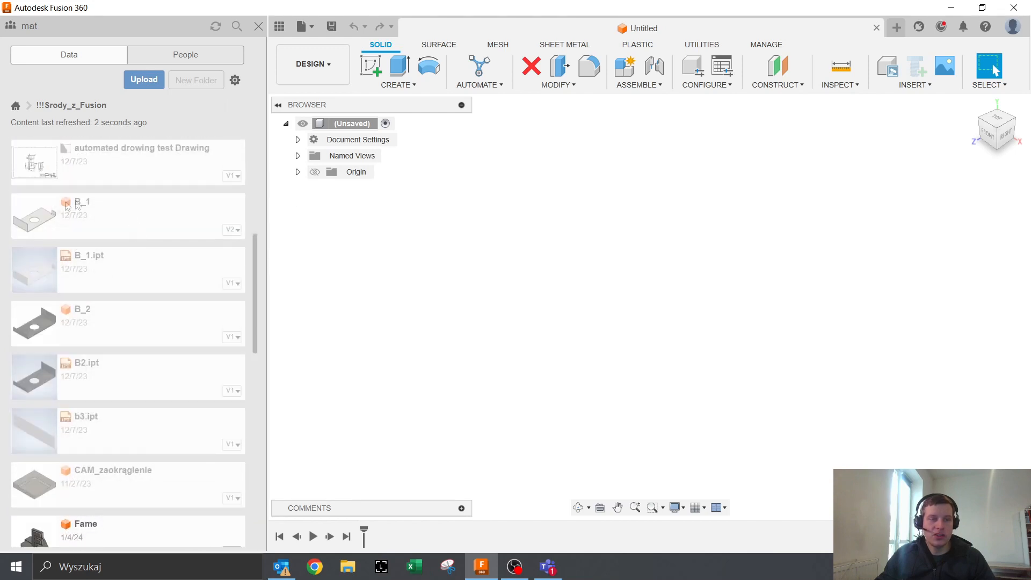
scroll(65, 294, up, 6)
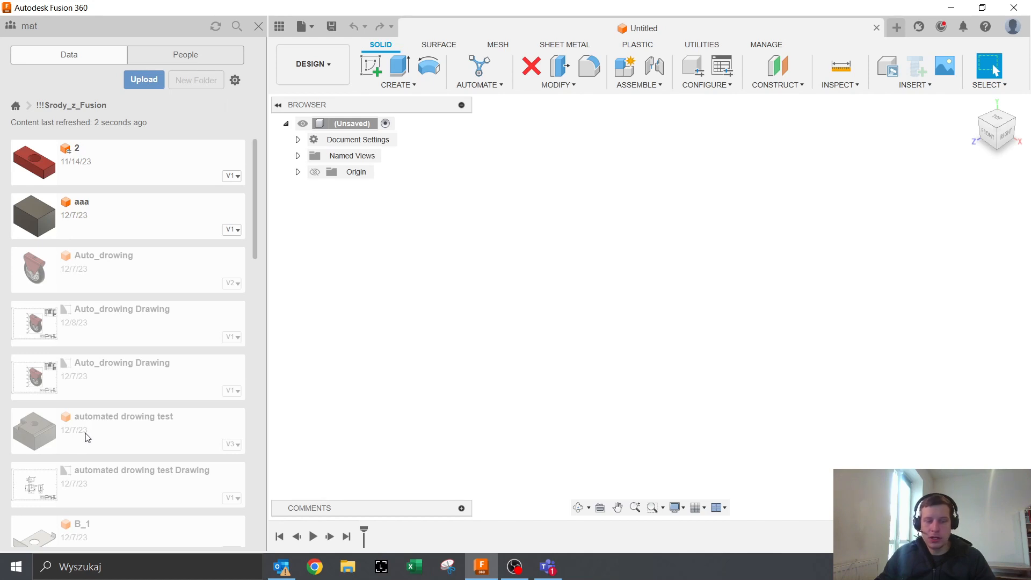
- Open the "offline" design saved at 9:19:16 AM from the !!!Srody_z_Fusion project
scroll(131, 370, down, 15)
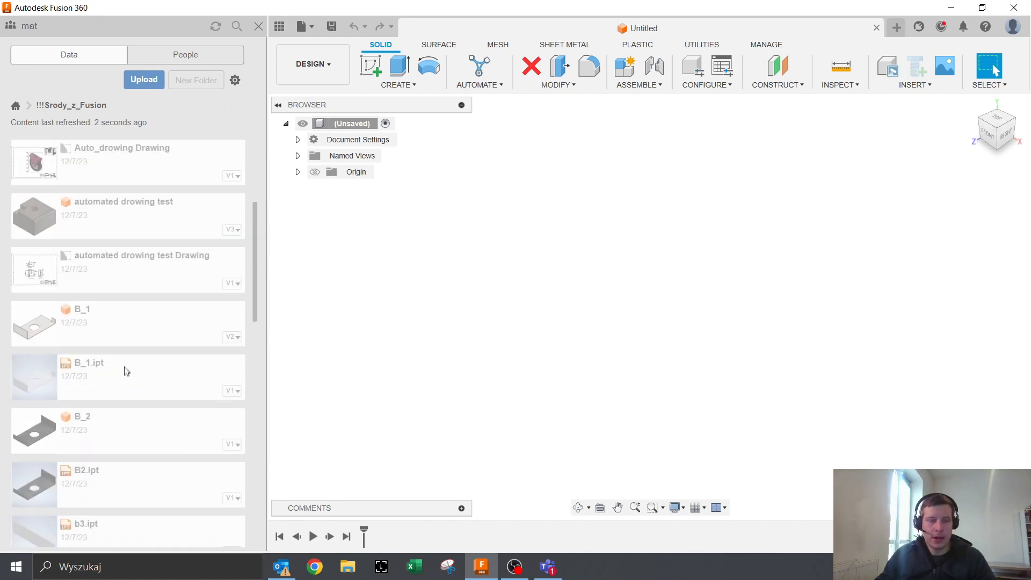
scroll(136, 371, down, 2)
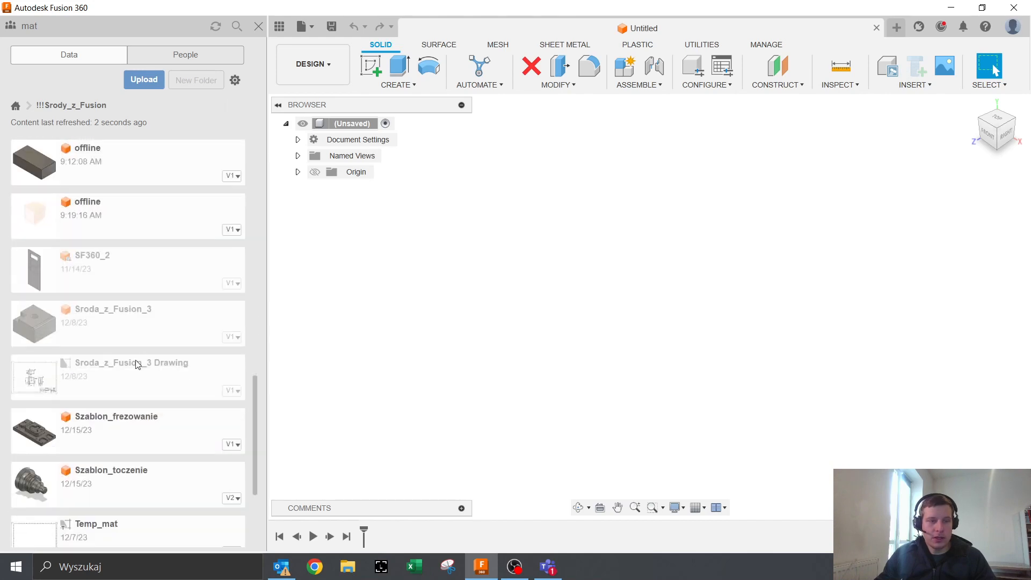
scroll(116, 379, down, 3)
scroll(116, 379, up, 5)
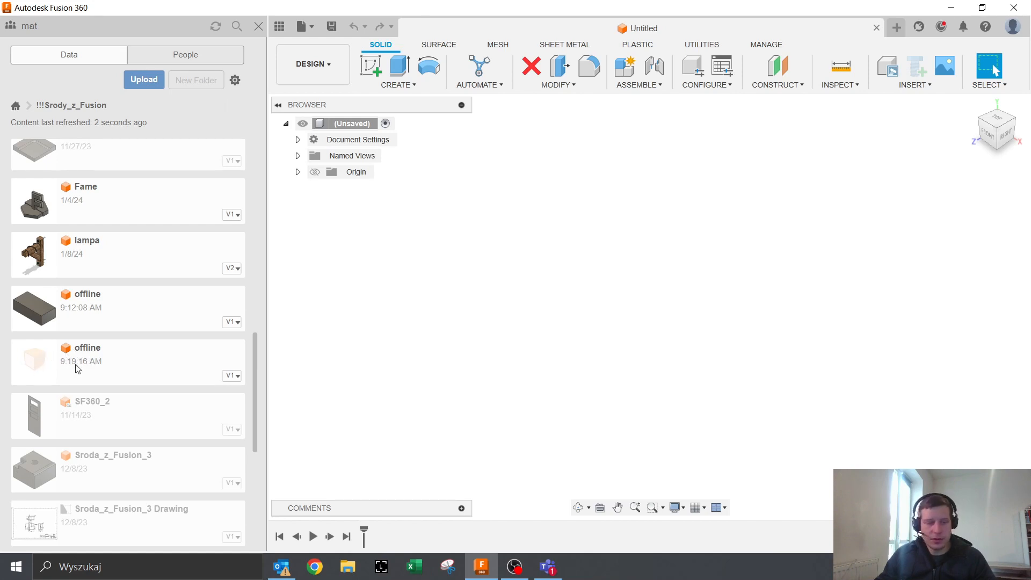
double_click(84, 365)
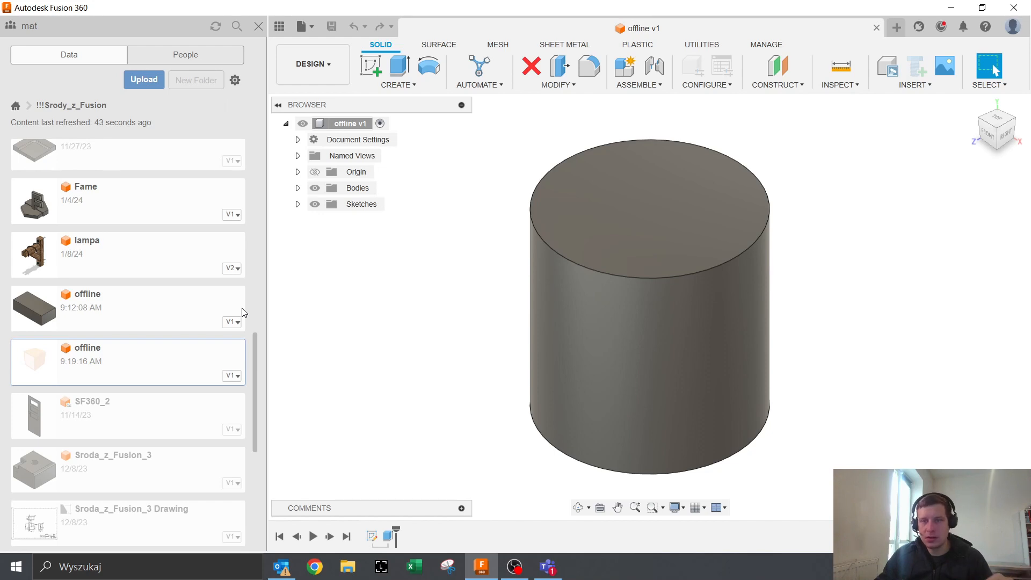
- Look through the project's file list and set the connection status back to Working Online
scroll(204, 323, up, 10)
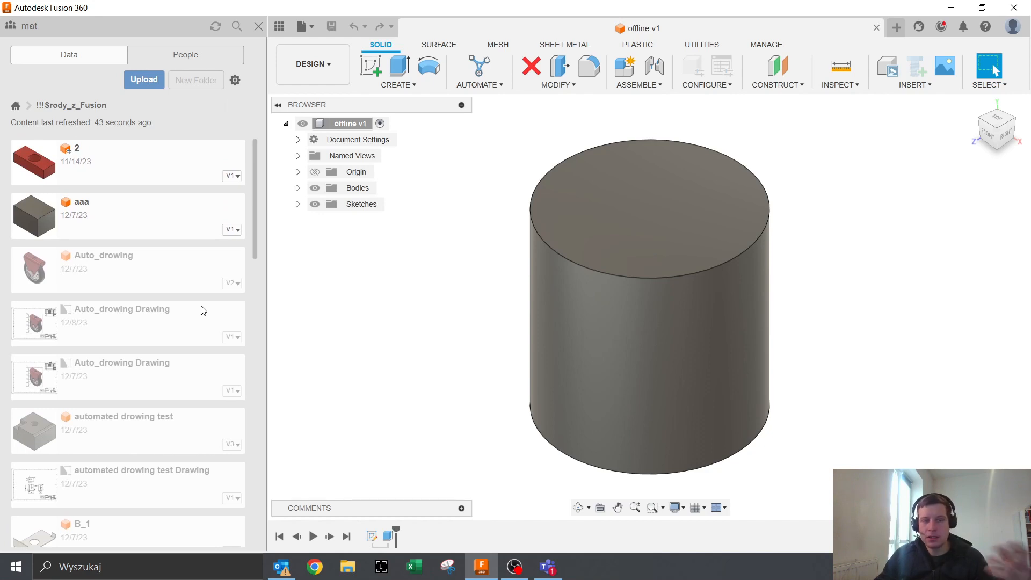
scroll(202, 312, down, 10)
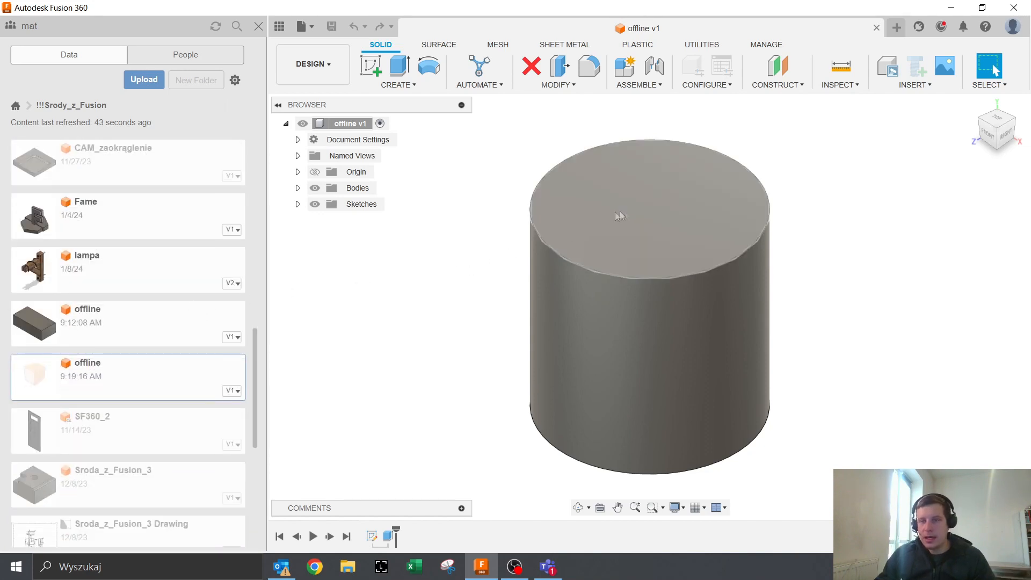
click(940, 27)
click(773, 79)
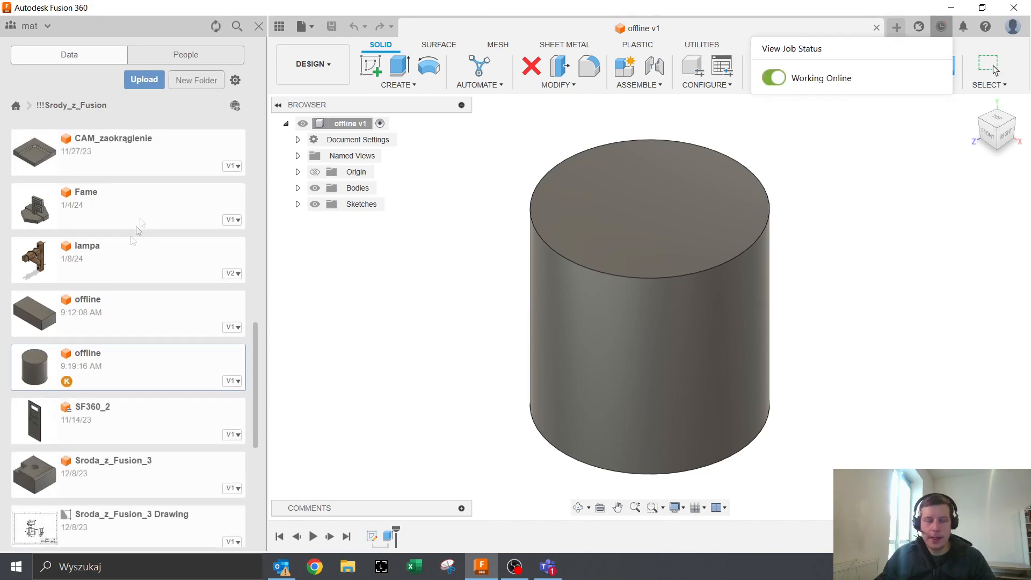
- Add the SF360_2 design from the project to the offline cache
scroll(60, 309, up, 12)
scroll(67, 308, down, 8)
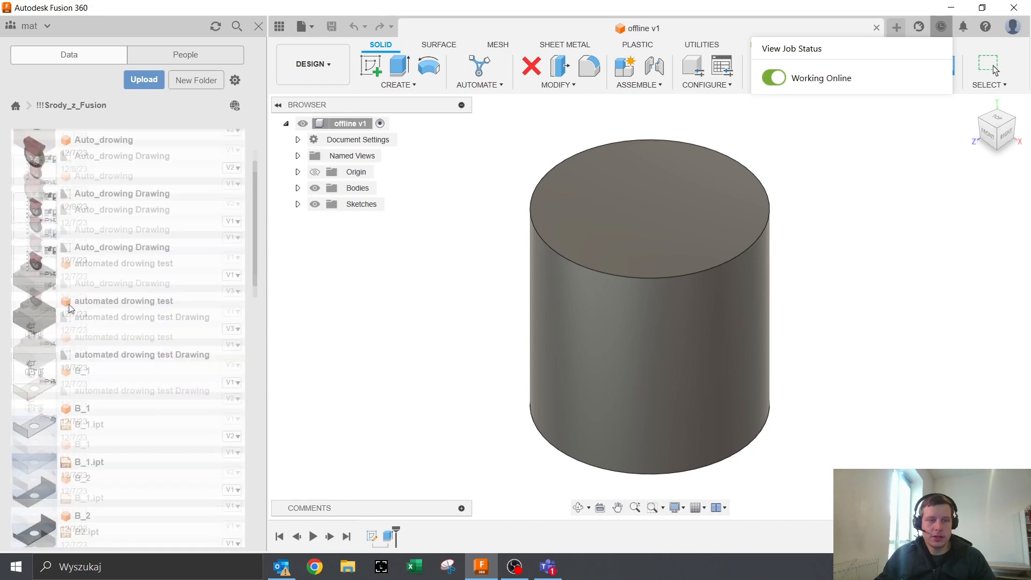
scroll(74, 317, down, 7)
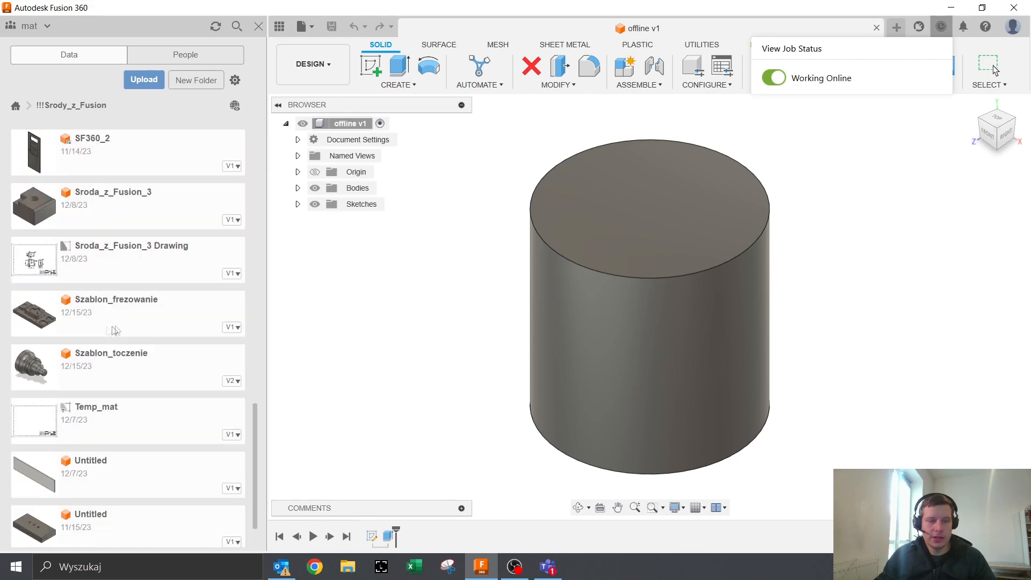
right_click(119, 262)
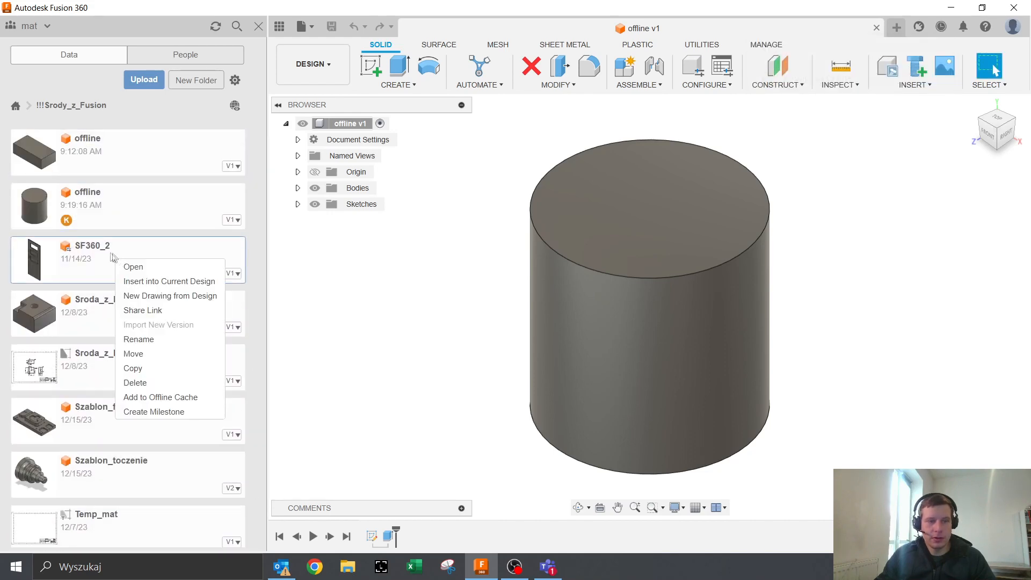
click(157, 404)
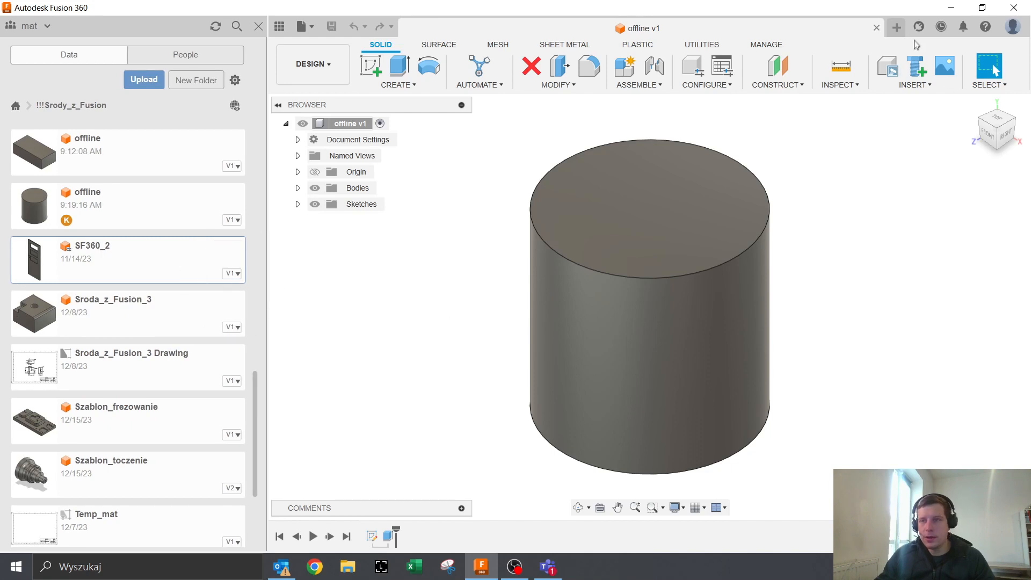
- Switch to working offline again and open the cached SF360_2 design
click(938, 28)
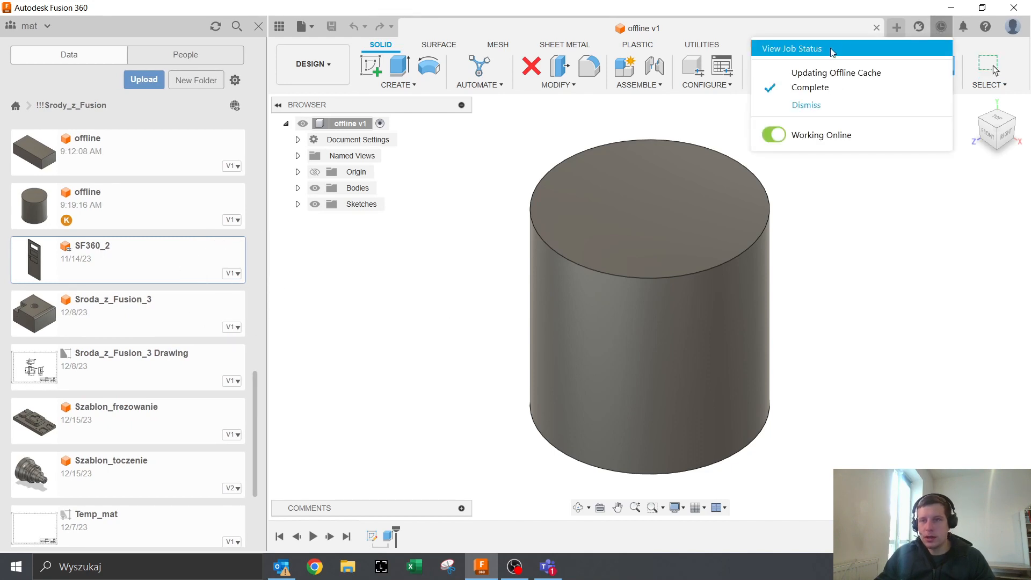
click(773, 135)
click(403, 288)
double_click(157, 276)
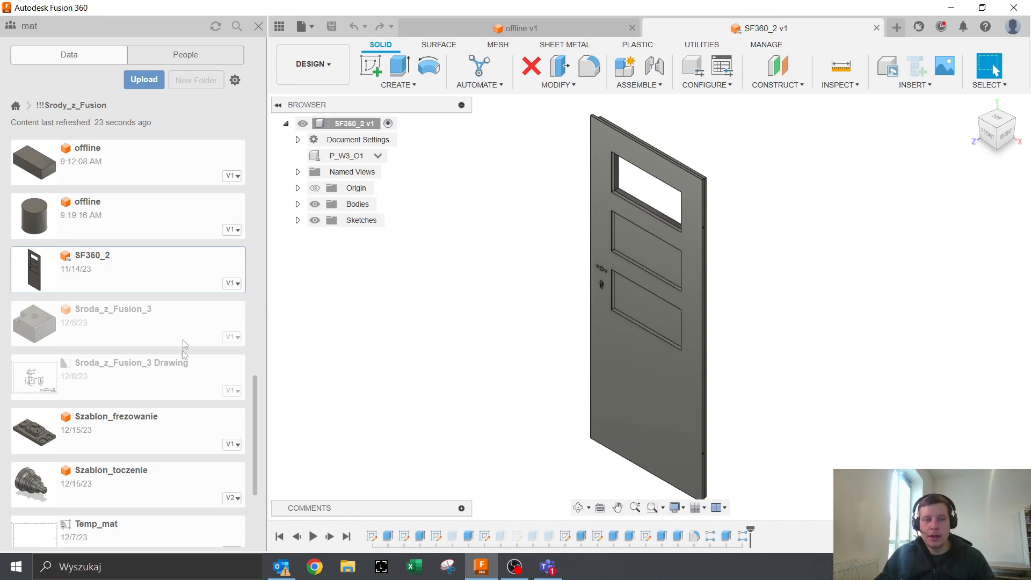
- Review the whole project file list in offline mode, comparing cached designs with unavailable ones
scroll(184, 352, up, 15)
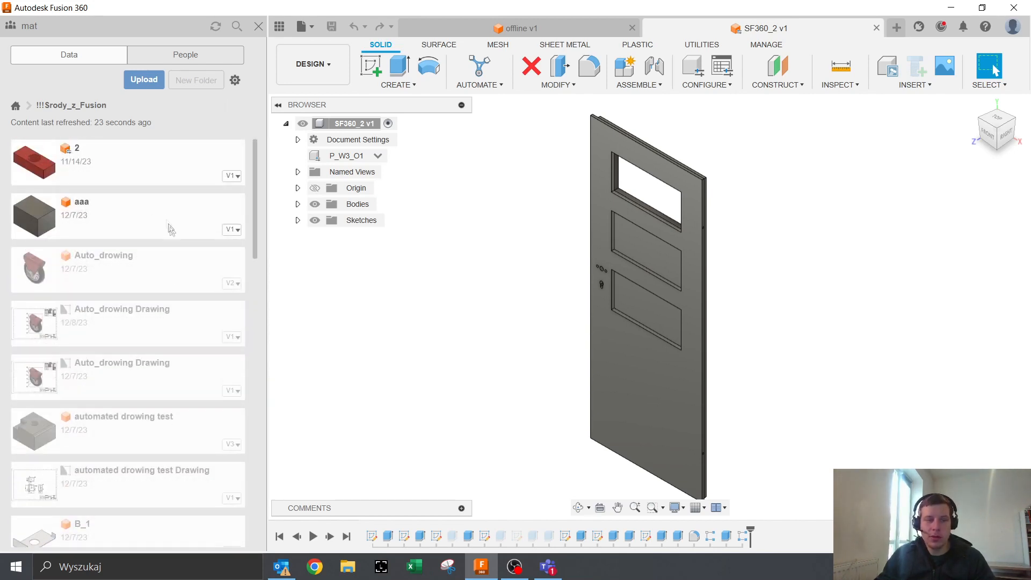
scroll(102, 386, down, 15)
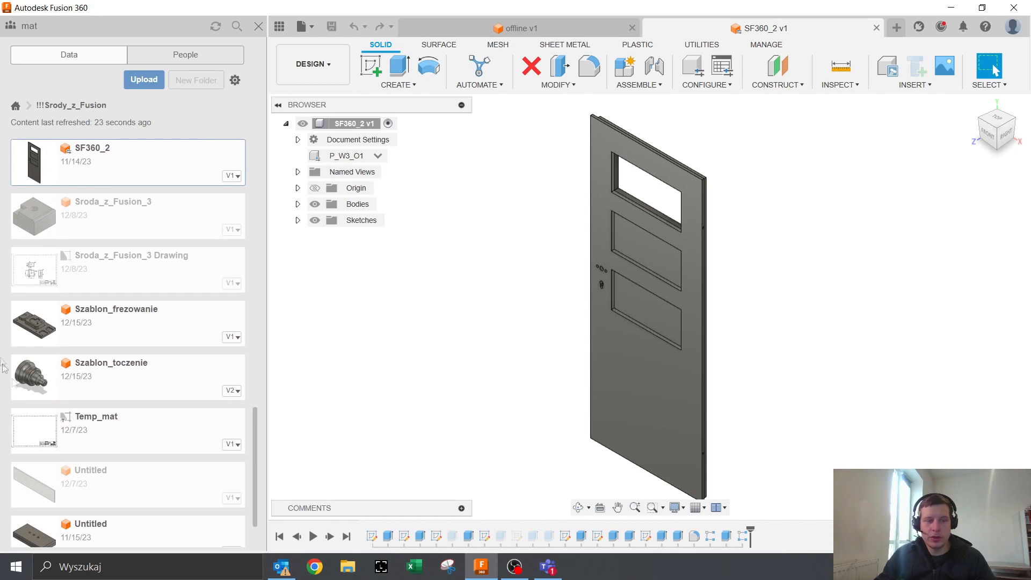
scroll(125, 277, up, 6)
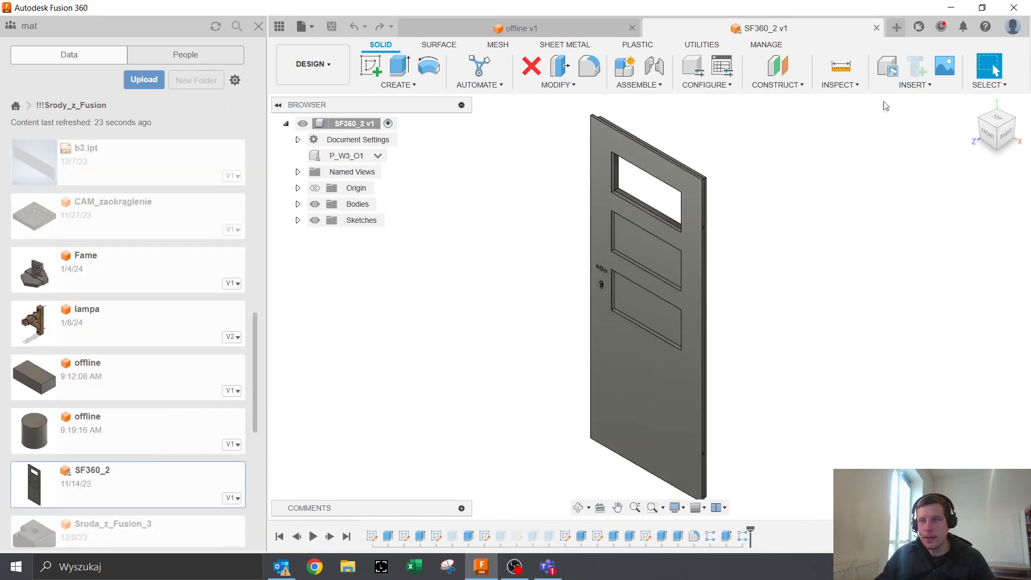
- Set the connection status back to Working Online
click(921, 28)
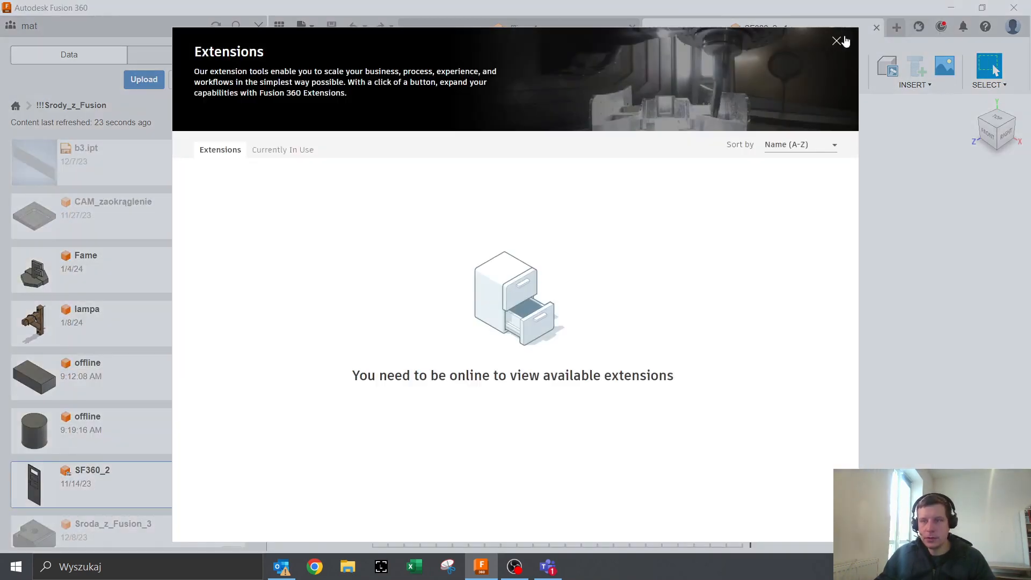
click(838, 40)
click(939, 32)
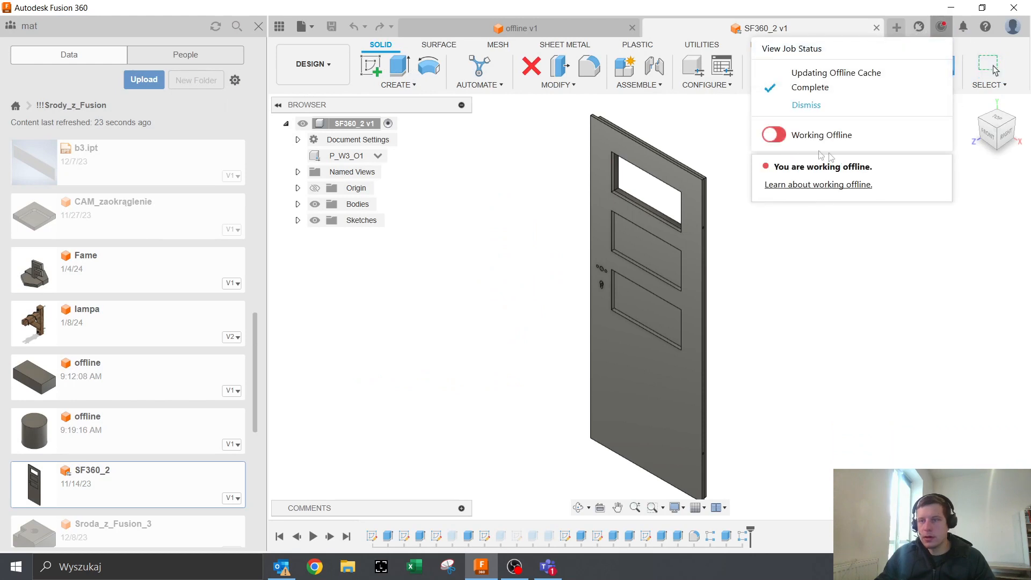
click(774, 135)
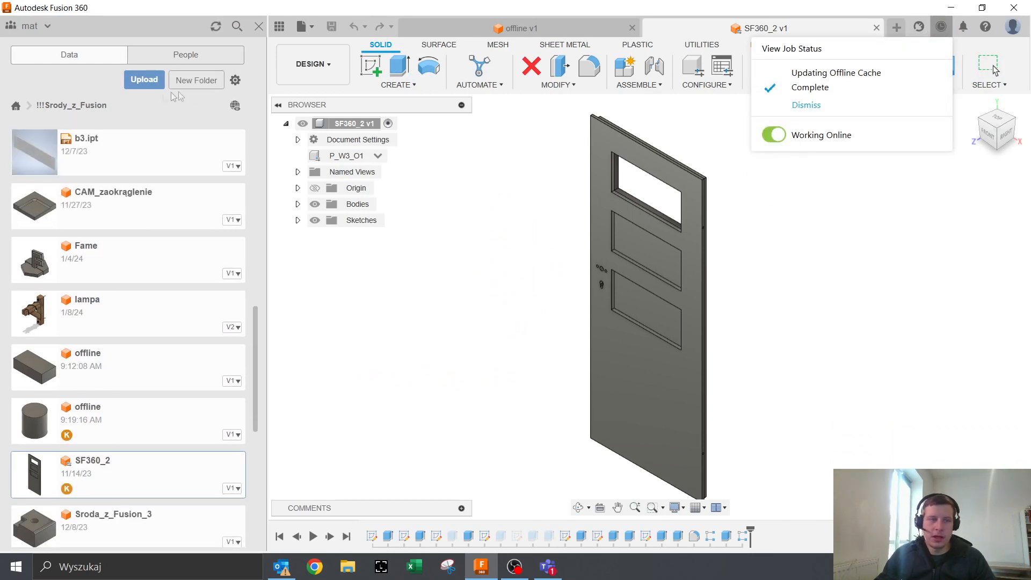
- Return to the list of all projects and make the entire !!!Srody_z_Fusion project available offline
click(17, 109)
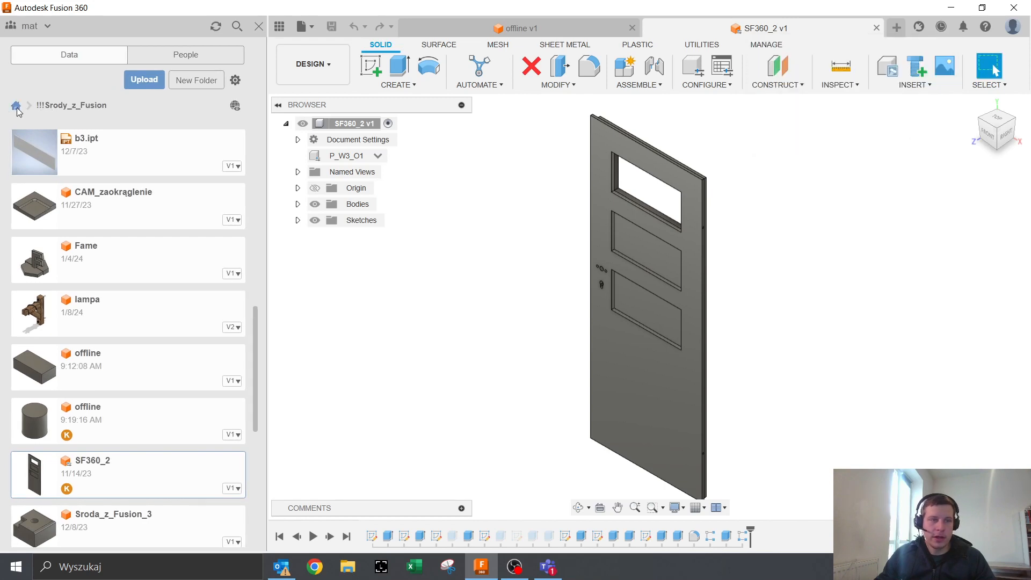
click(18, 109)
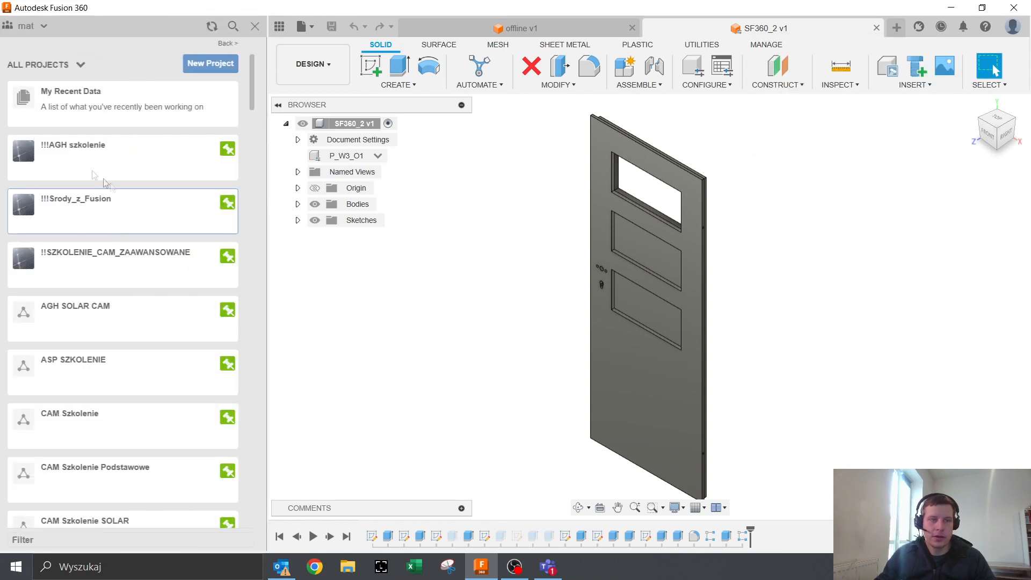
right_click(90, 214)
click(111, 250)
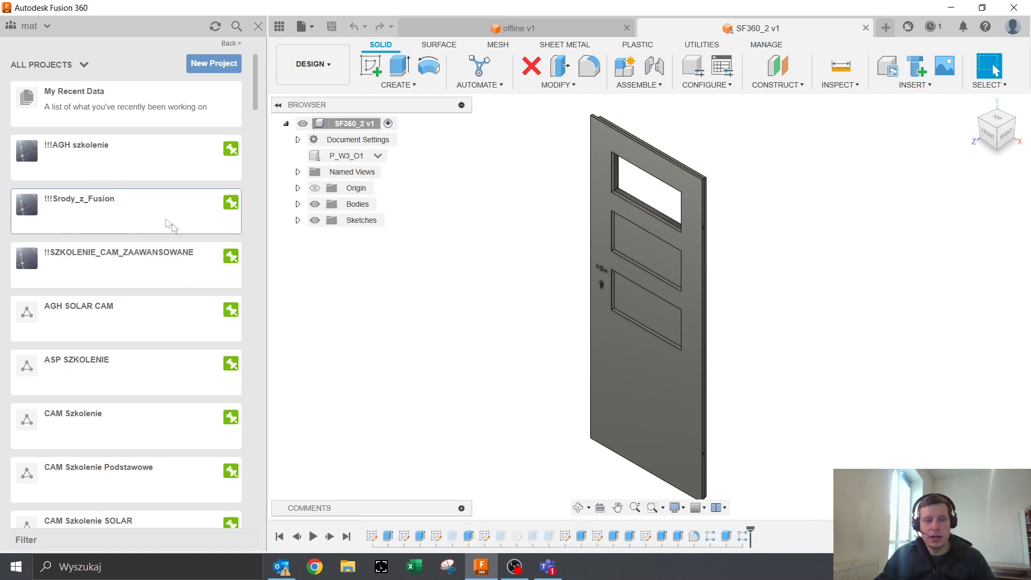
- Reopen the !!!Srody_z_Fusion project and check the offline caching progress of its files
click(125, 214)
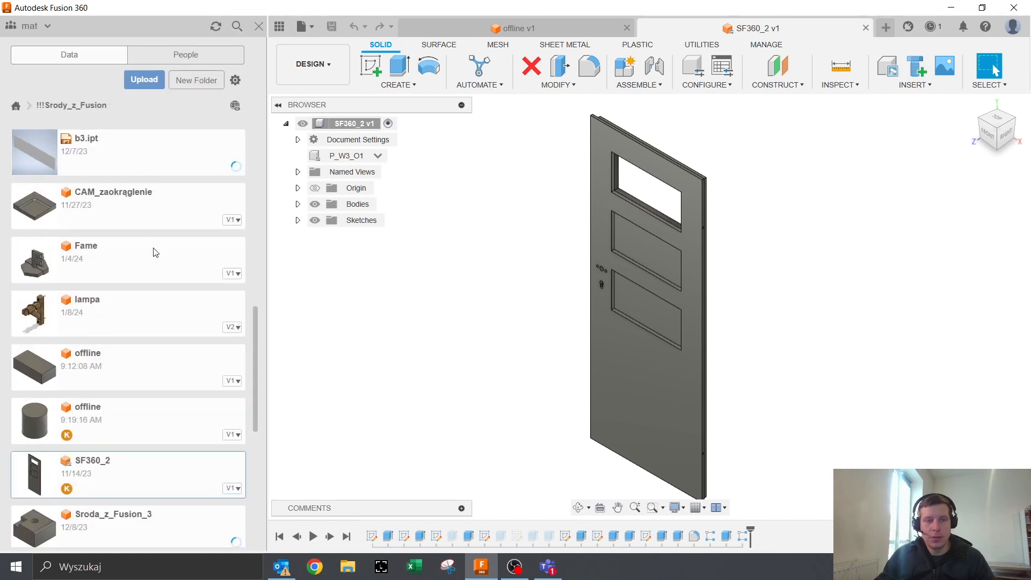
scroll(161, 237, down, 5)
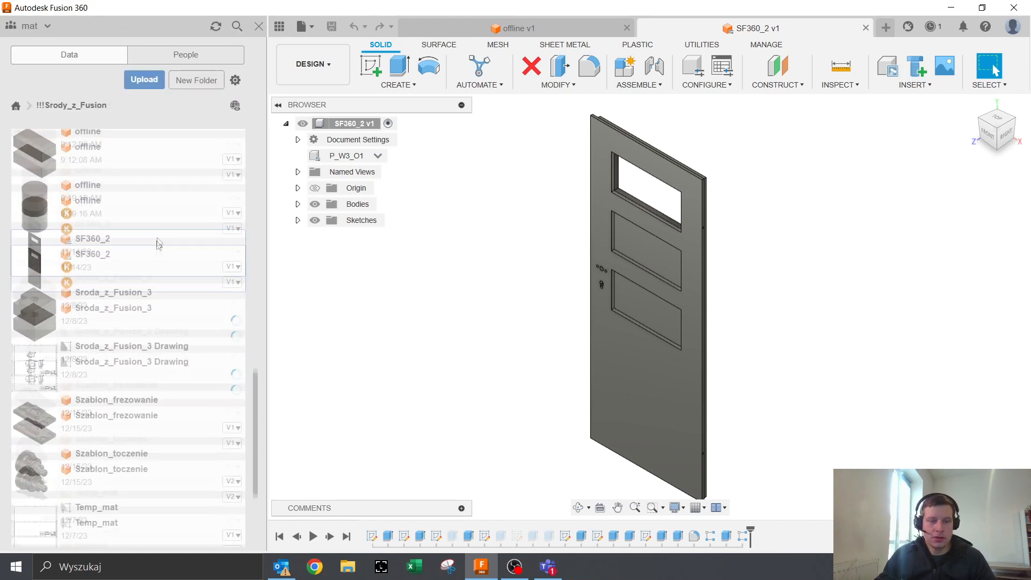
scroll(198, 341, down, 2)
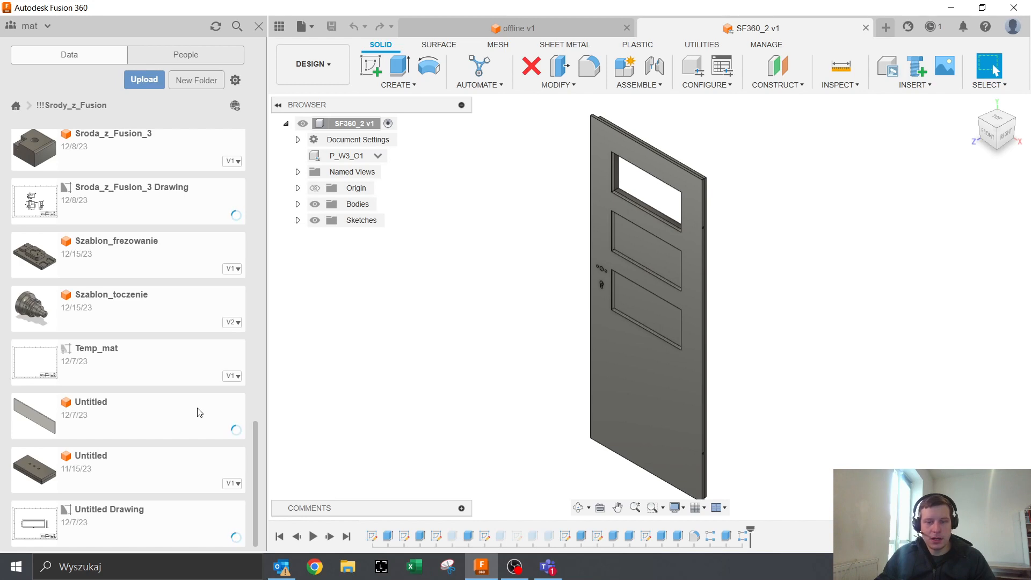
scroll(199, 412, up, 3)
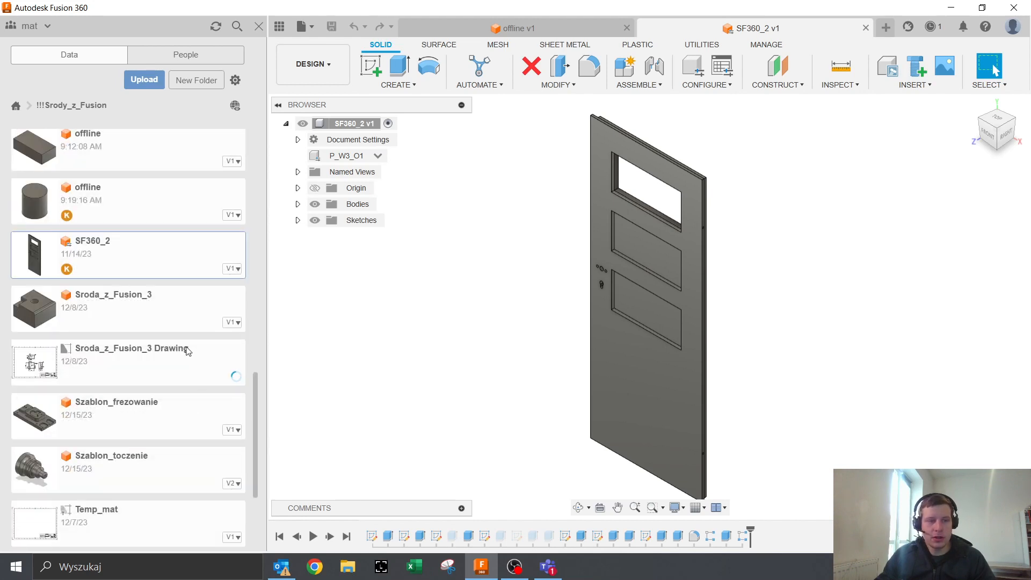
scroll(184, 353, up, 2)
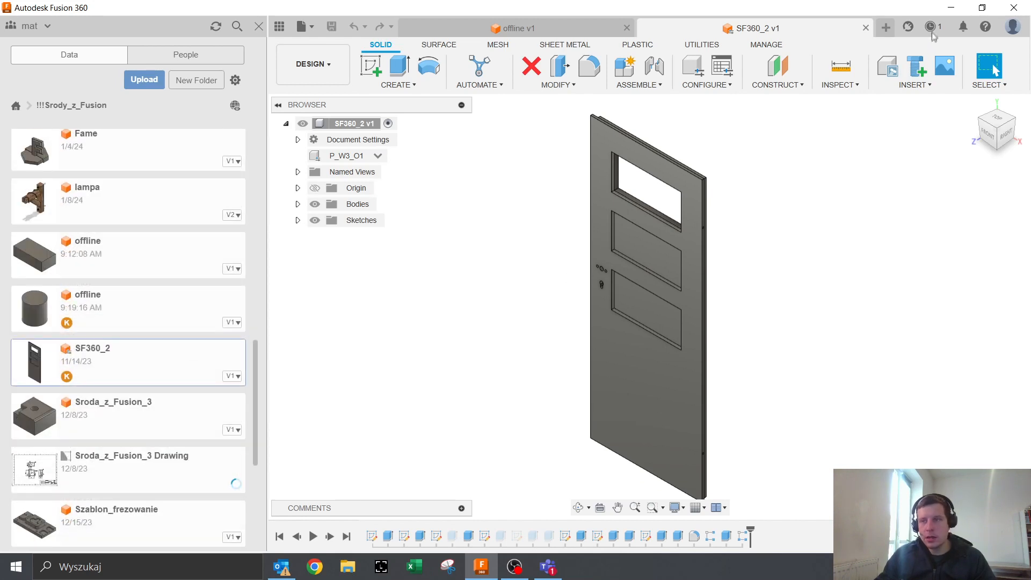
- Switch to working offline once the cache update is done and review which project files are available
click(932, 27)
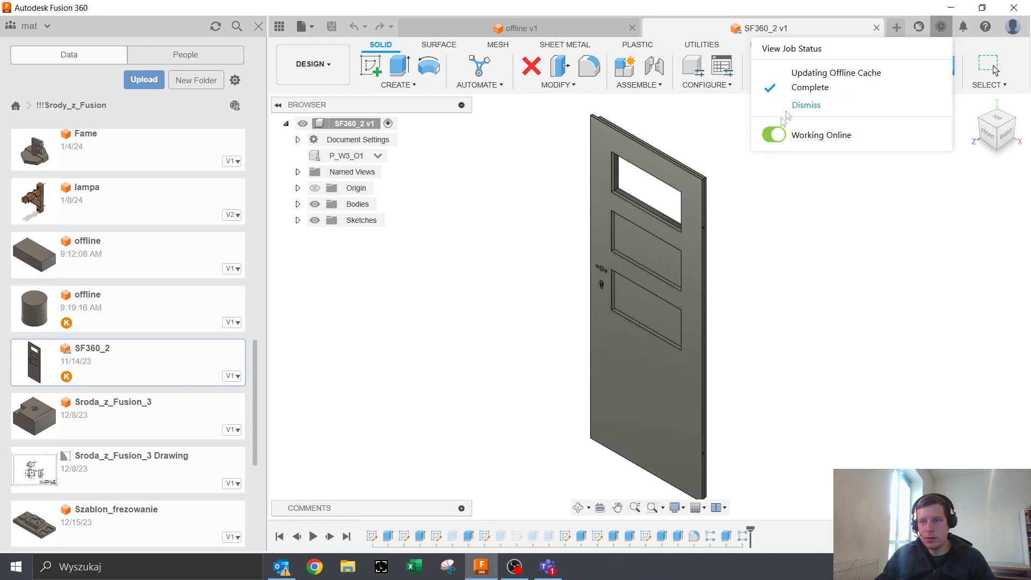
click(775, 135)
click(465, 287)
scroll(180, 259, up, 9)
scroll(182, 267, down, 13)
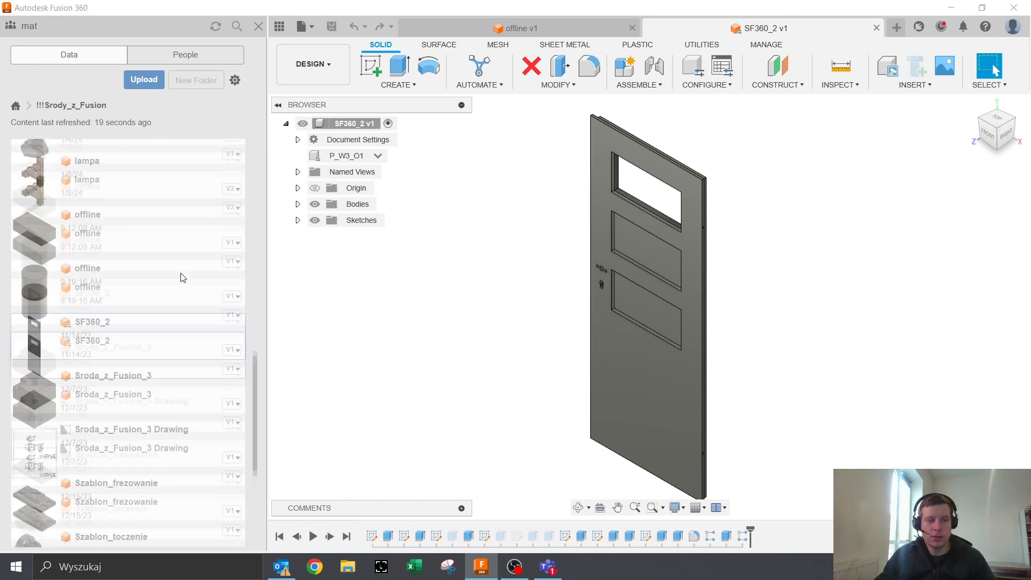
scroll(180, 282, down, 5)
scroll(147, 375, up, 10)
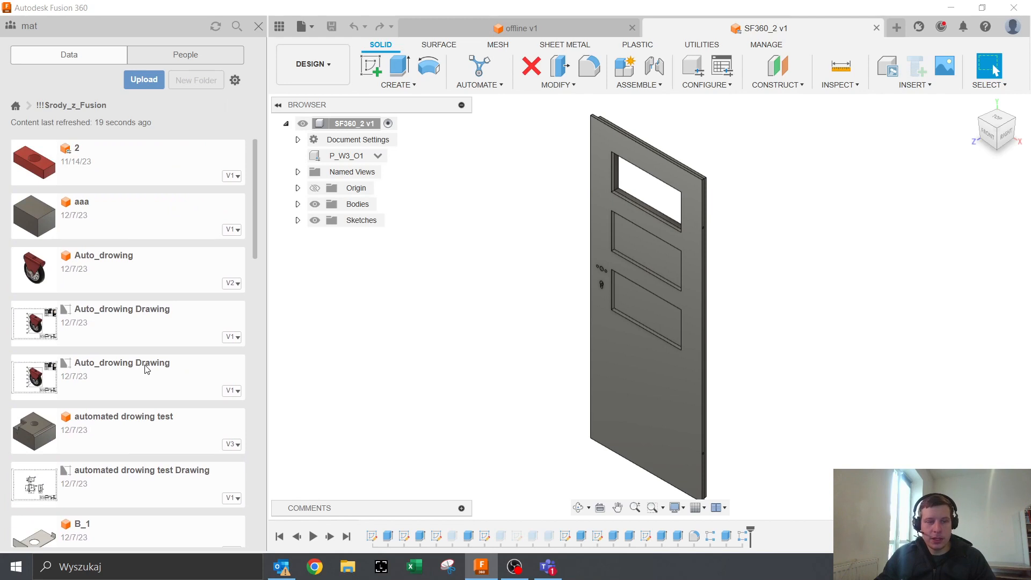
- Bring the open cylinder design named offline to the front and hide the project file list
shift+middle_drag(777, 288, 723, 256)
click(518, 28)
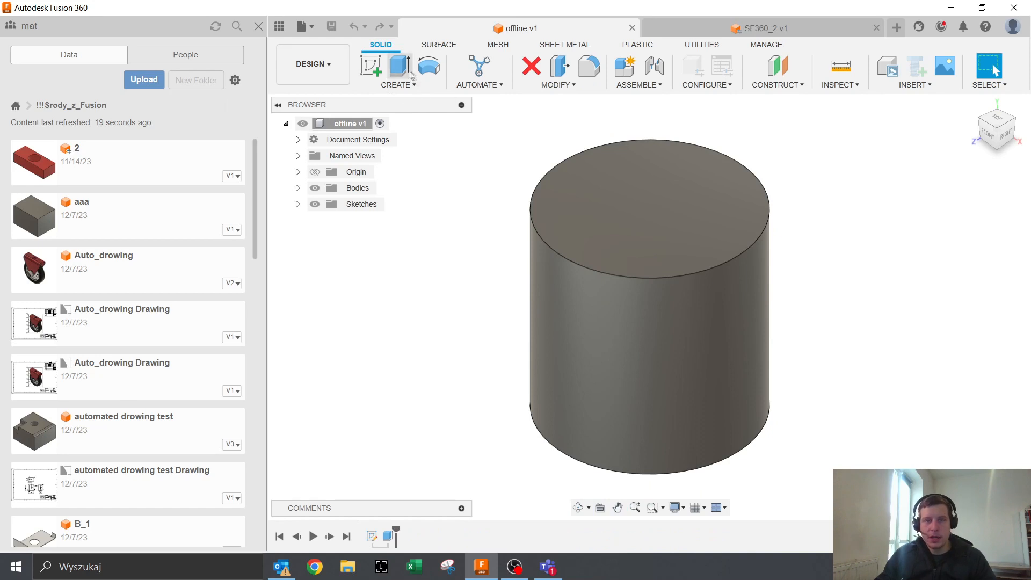
click(400, 66)
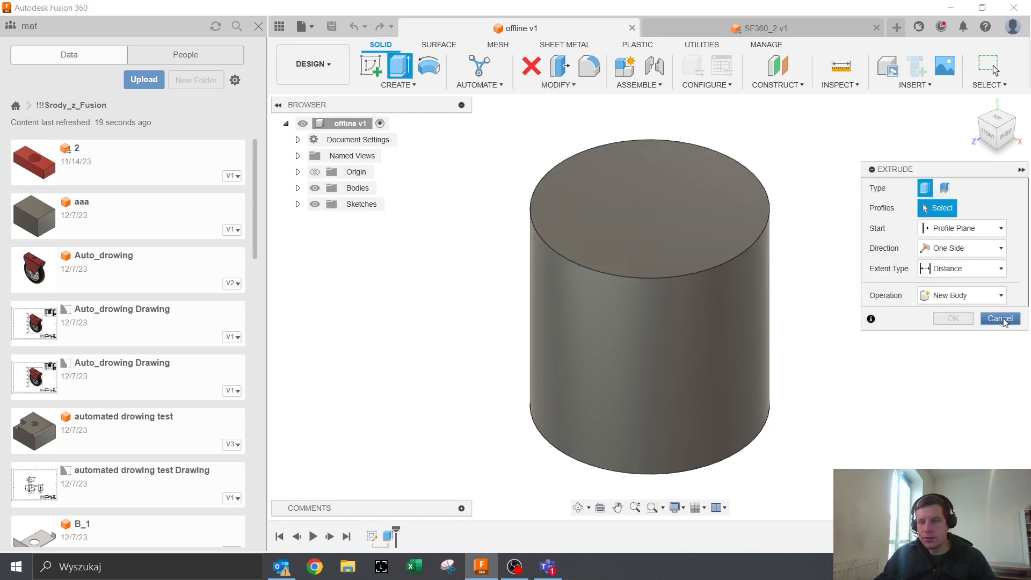
click(999, 318)
click(259, 25)
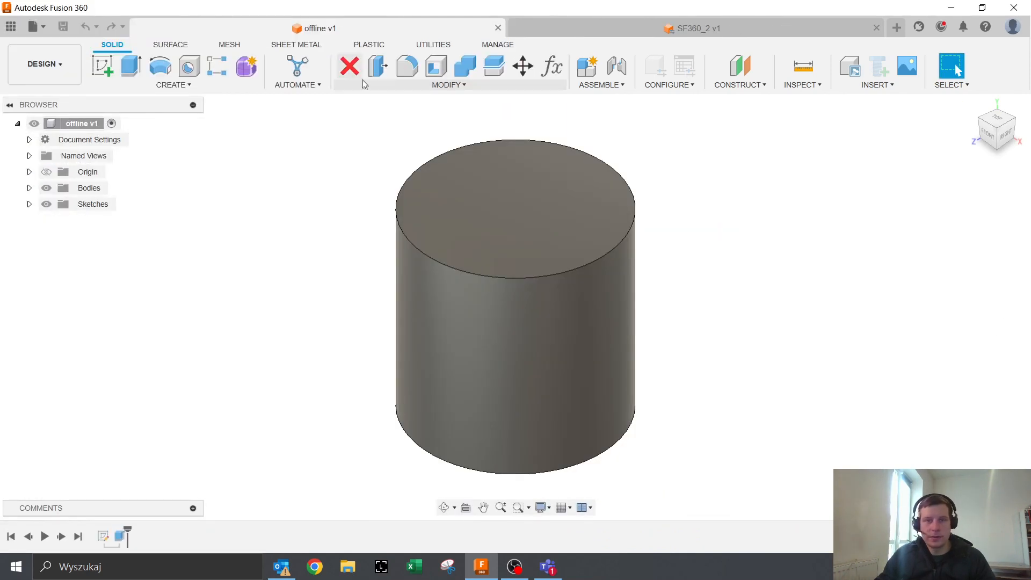
- Round the cylinder's top circular edge with a constant-radius fillet and save the design
click(407, 66)
click(431, 163)
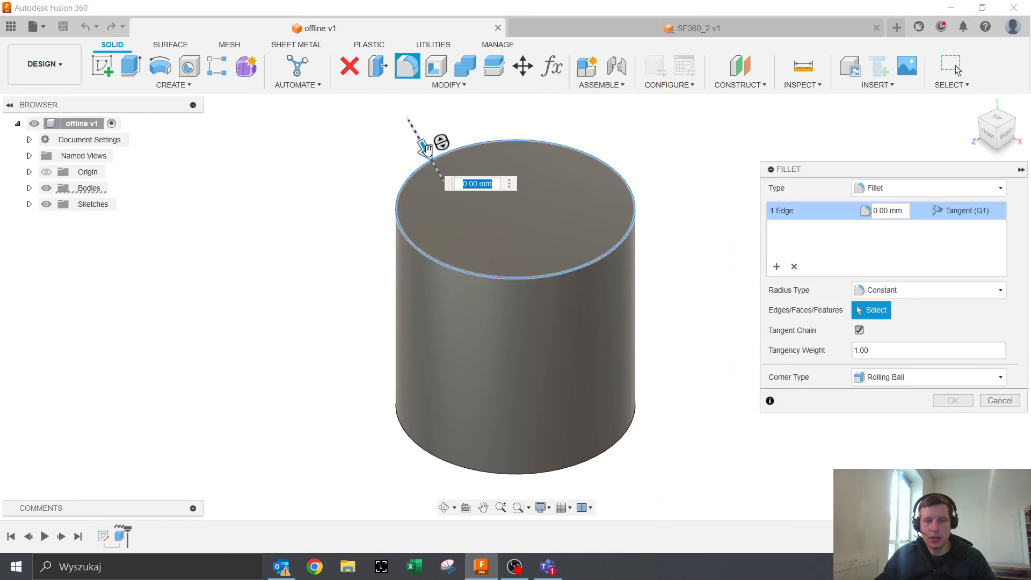
click(943, 406)
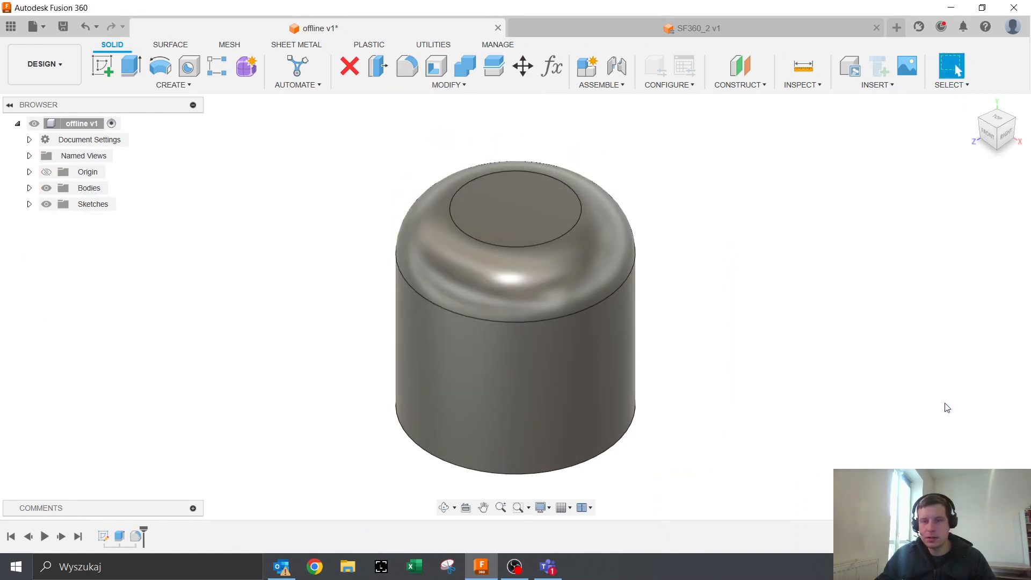
click(69, 29)
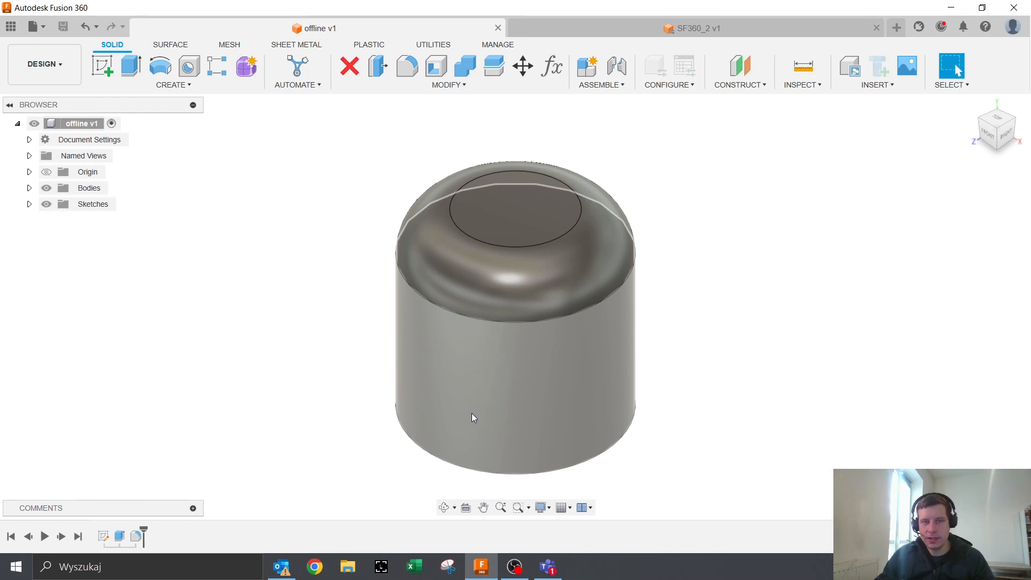
- Cut a simple hole down into the cylinder's flat top face and save the design
click(189, 66)
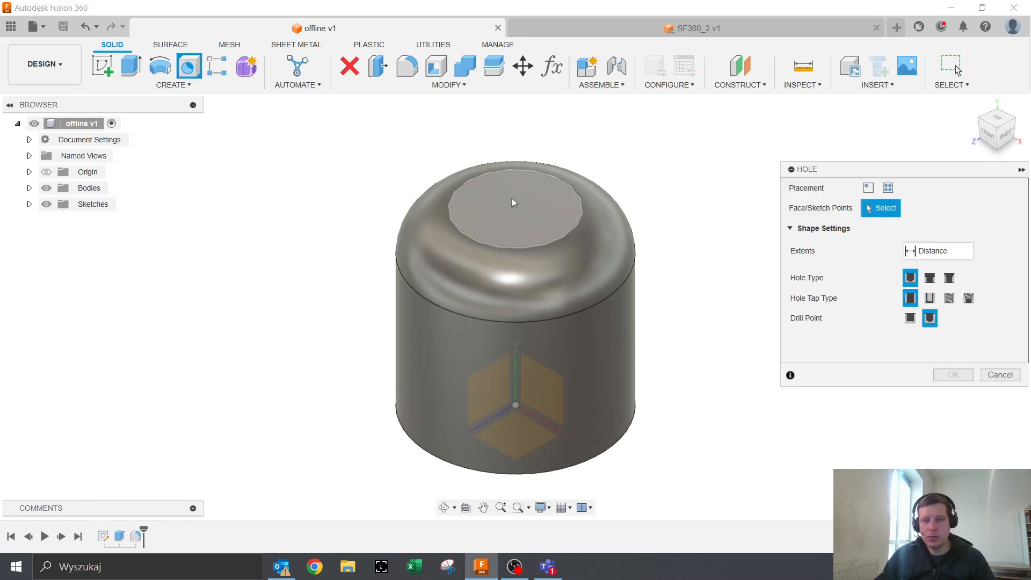
click(512, 202)
drag(478, 268, 482, 495)
key(Return)
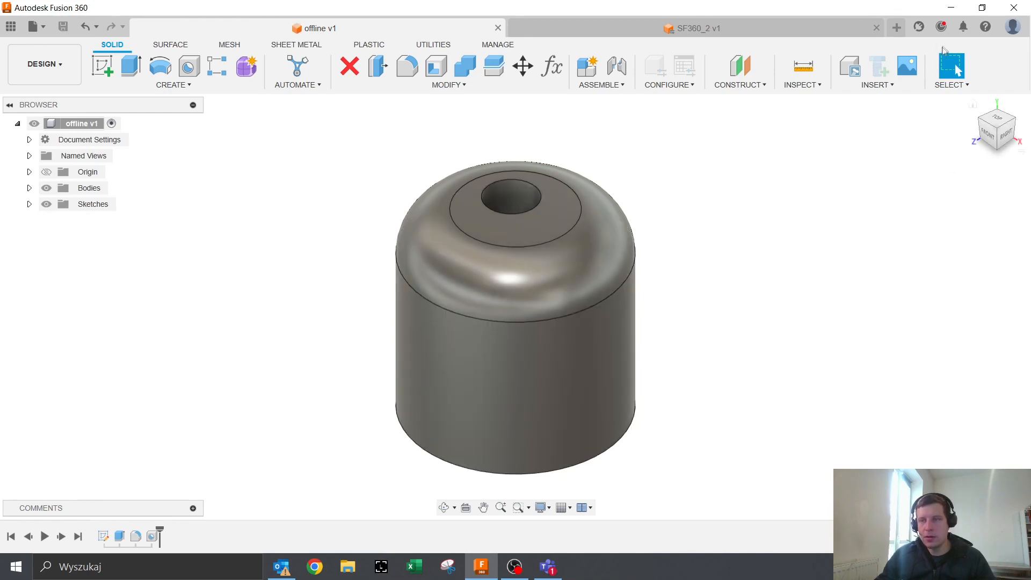
- Set the connection status to Working Online so the offline changes can synchronize
click(945, 30)
click(774, 134)
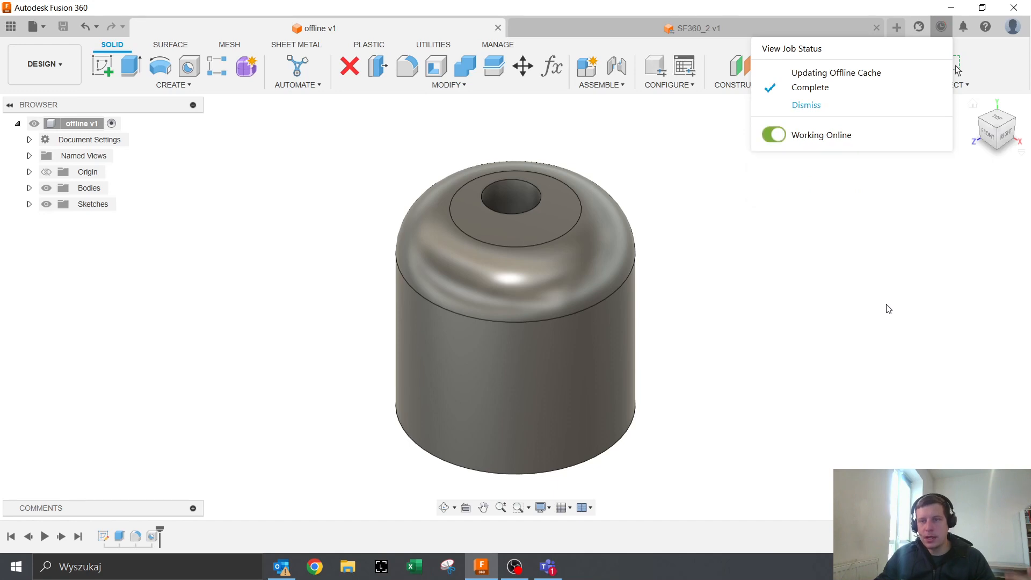
click(878, 305)
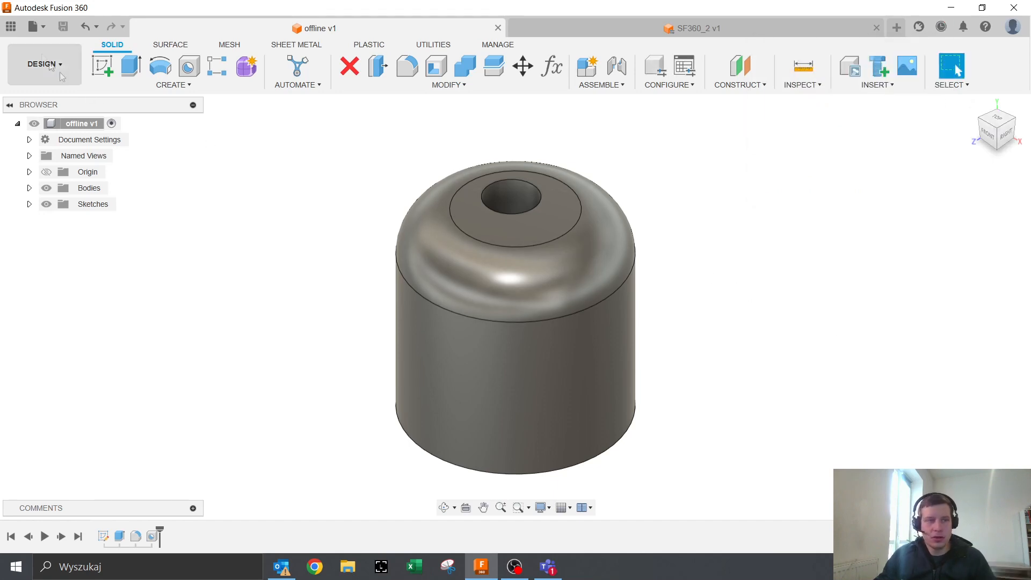
- Show the project's file list again and inspect the version history of the offline cylinder design
click(13, 27)
scroll(156, 356, down, 8)
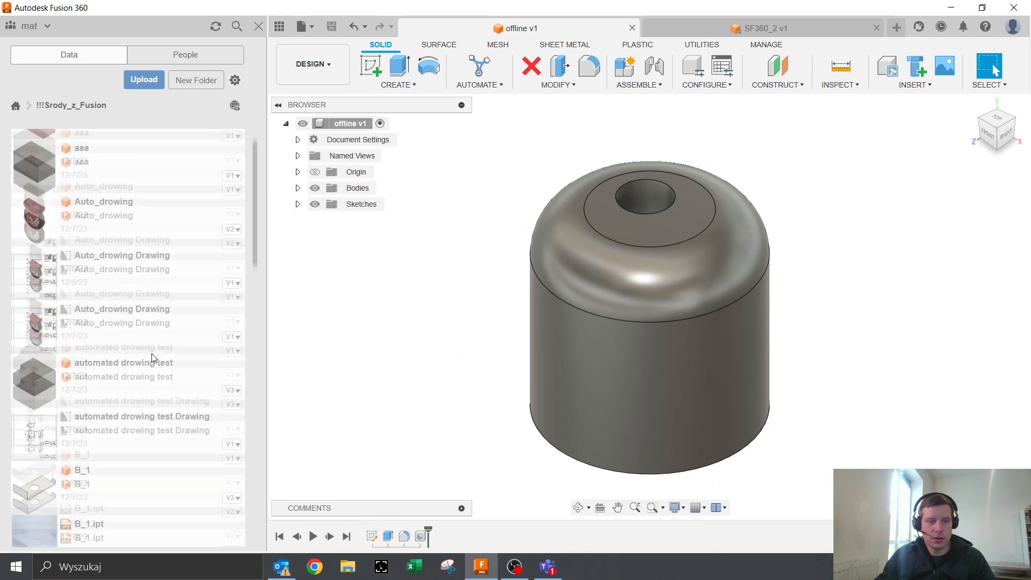
scroll(163, 355, down, 5)
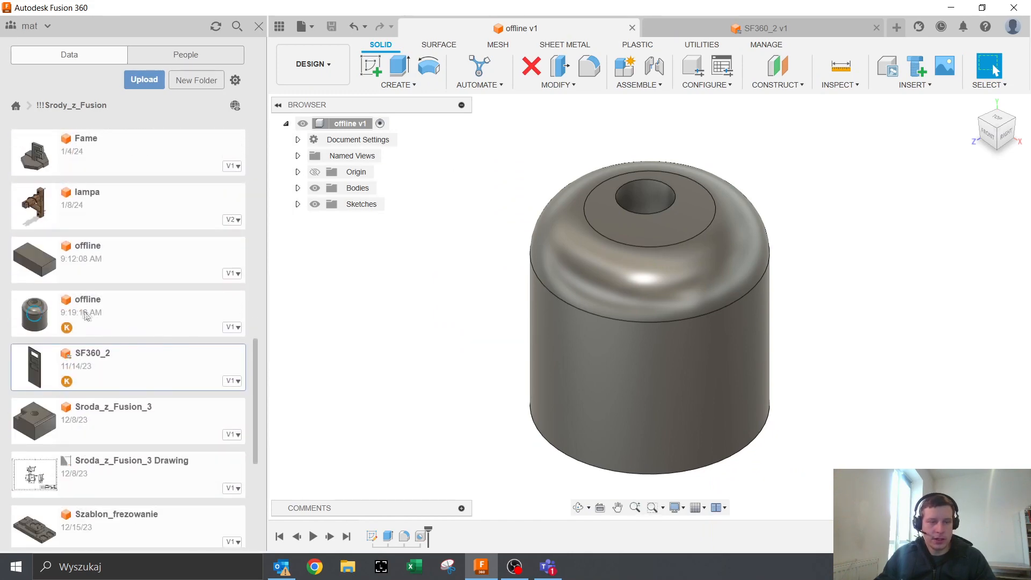
click(231, 328)
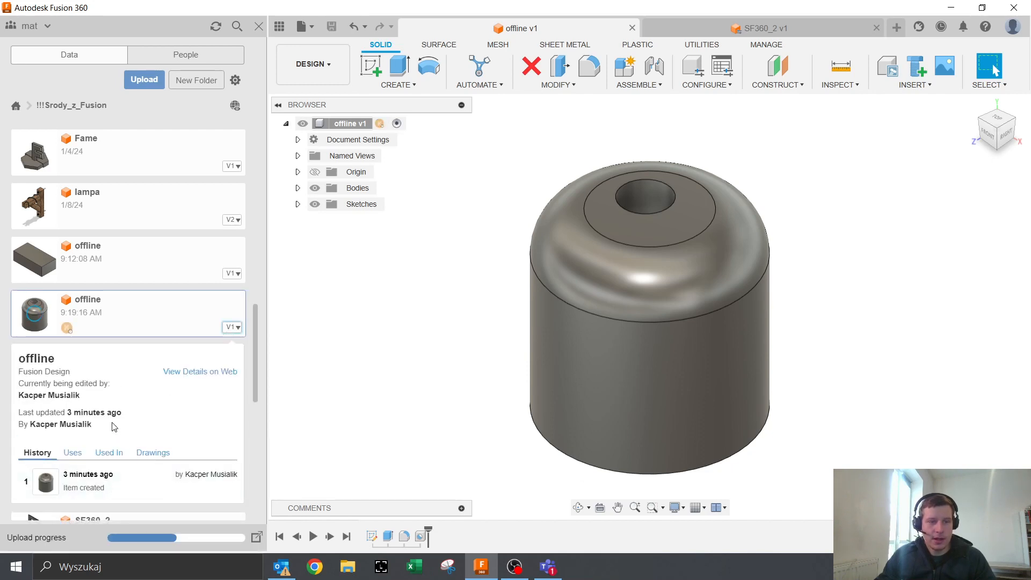
scroll(111, 402, down, 2)
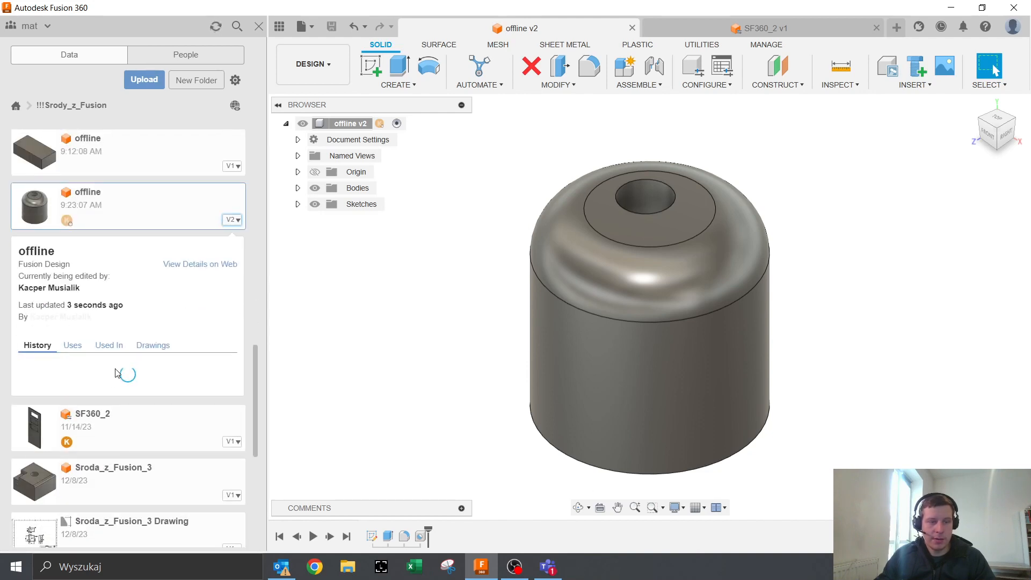